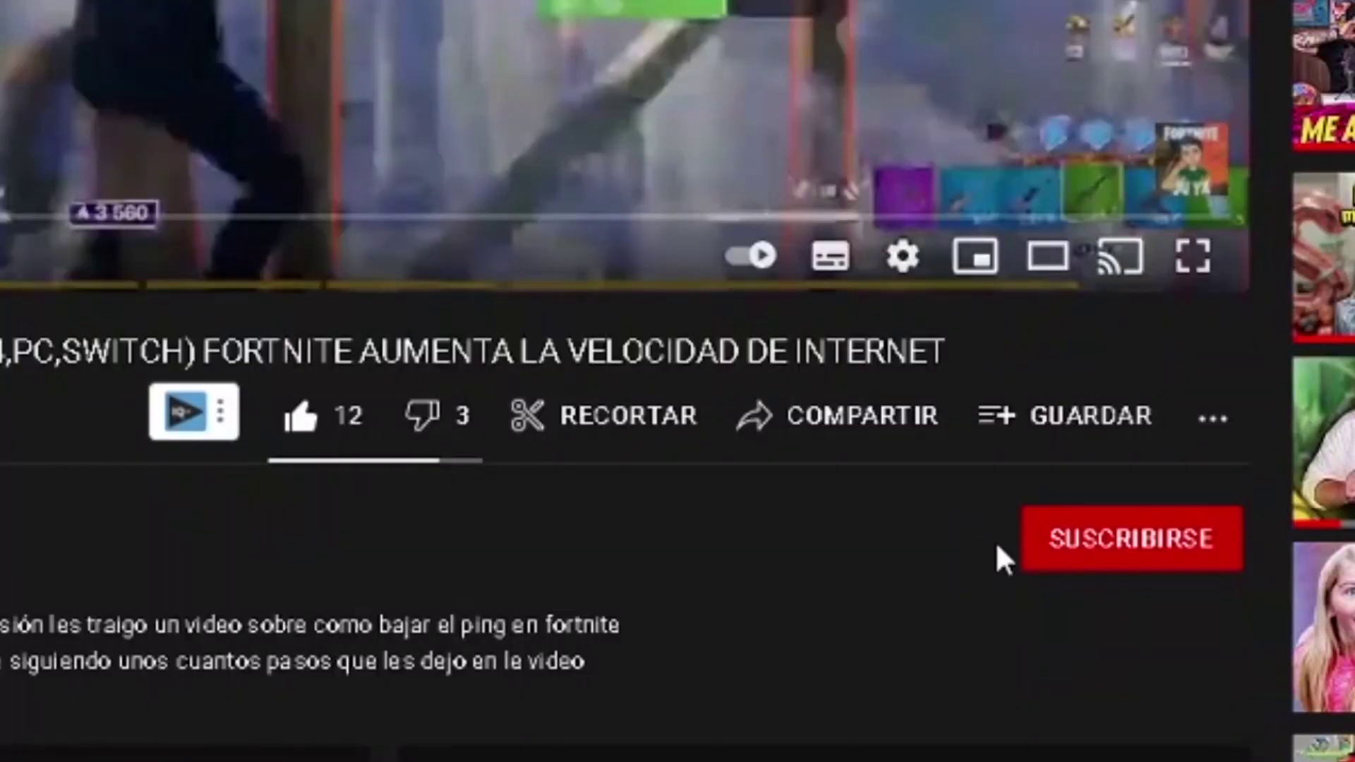
- Subscribe to the channel of the playing video and set its notifications to Todas
left_click(1056, 547)
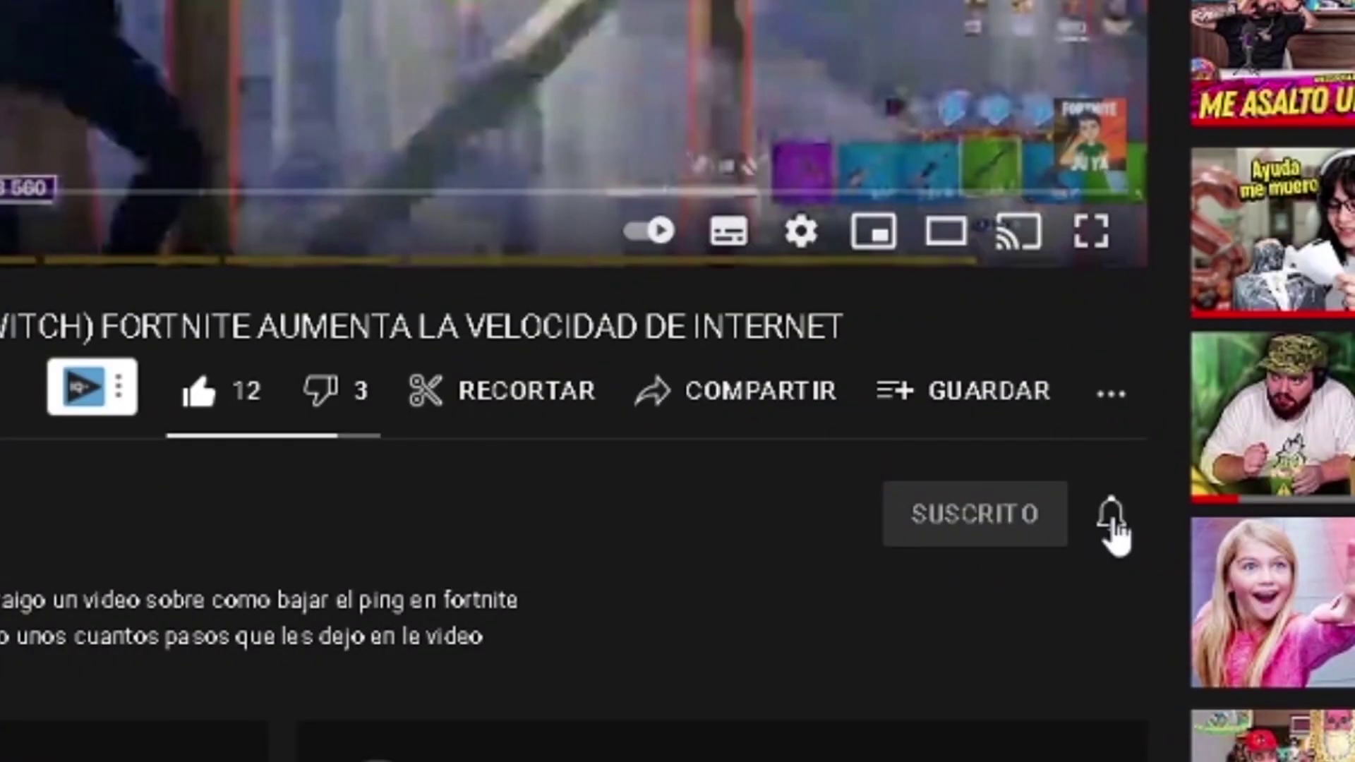
left_click(1112, 523)
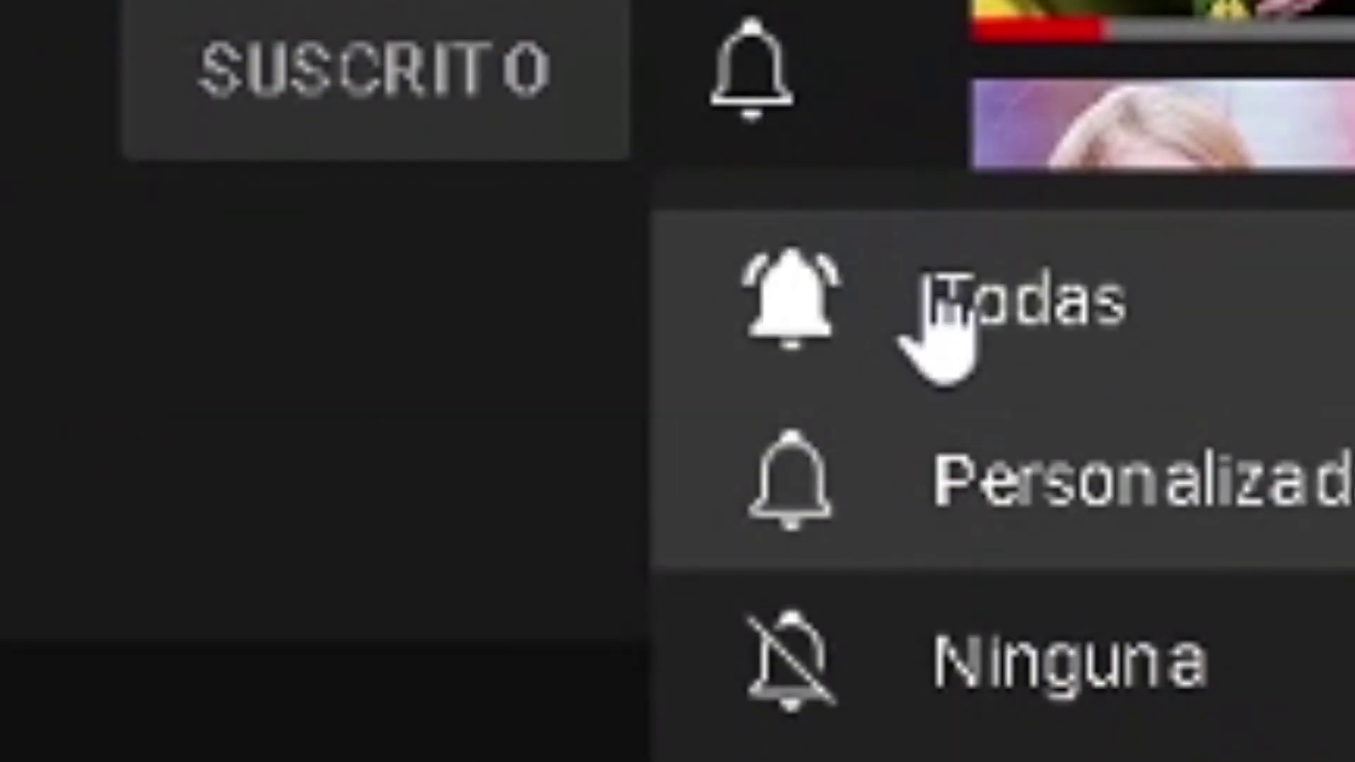
left_click(1177, 598)
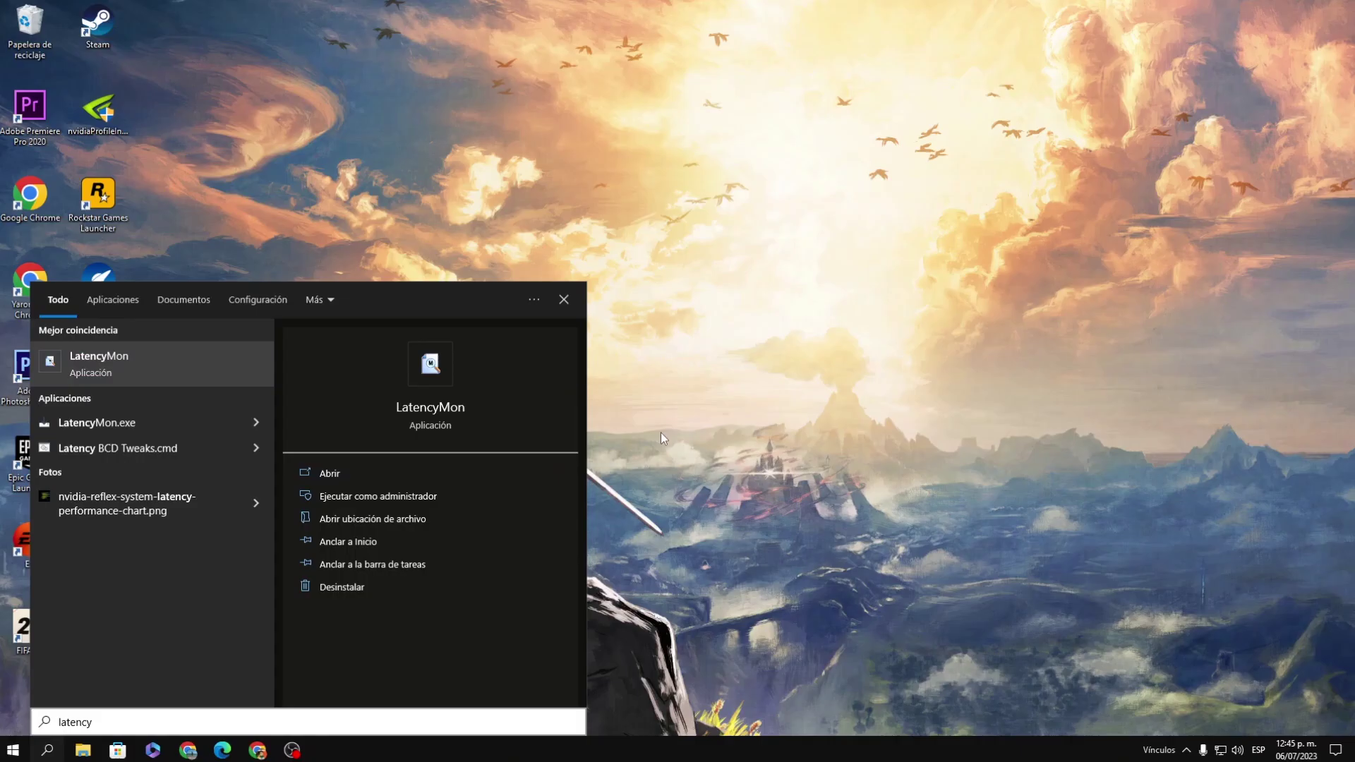
- Examine the highest and average interrupt to process and DPC latencies in LatencyMon's statistics report
left_click(641, 364)
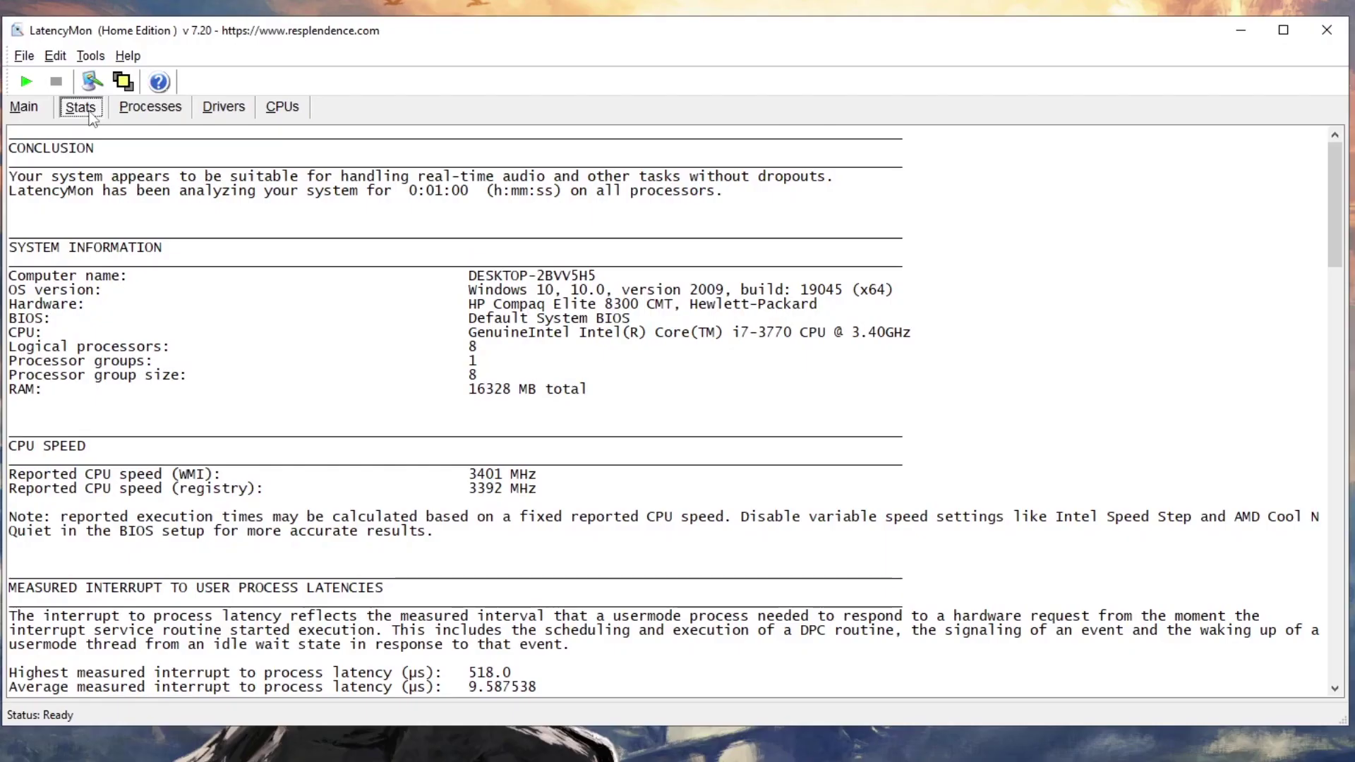
scroll(613, 580, "down", 3)
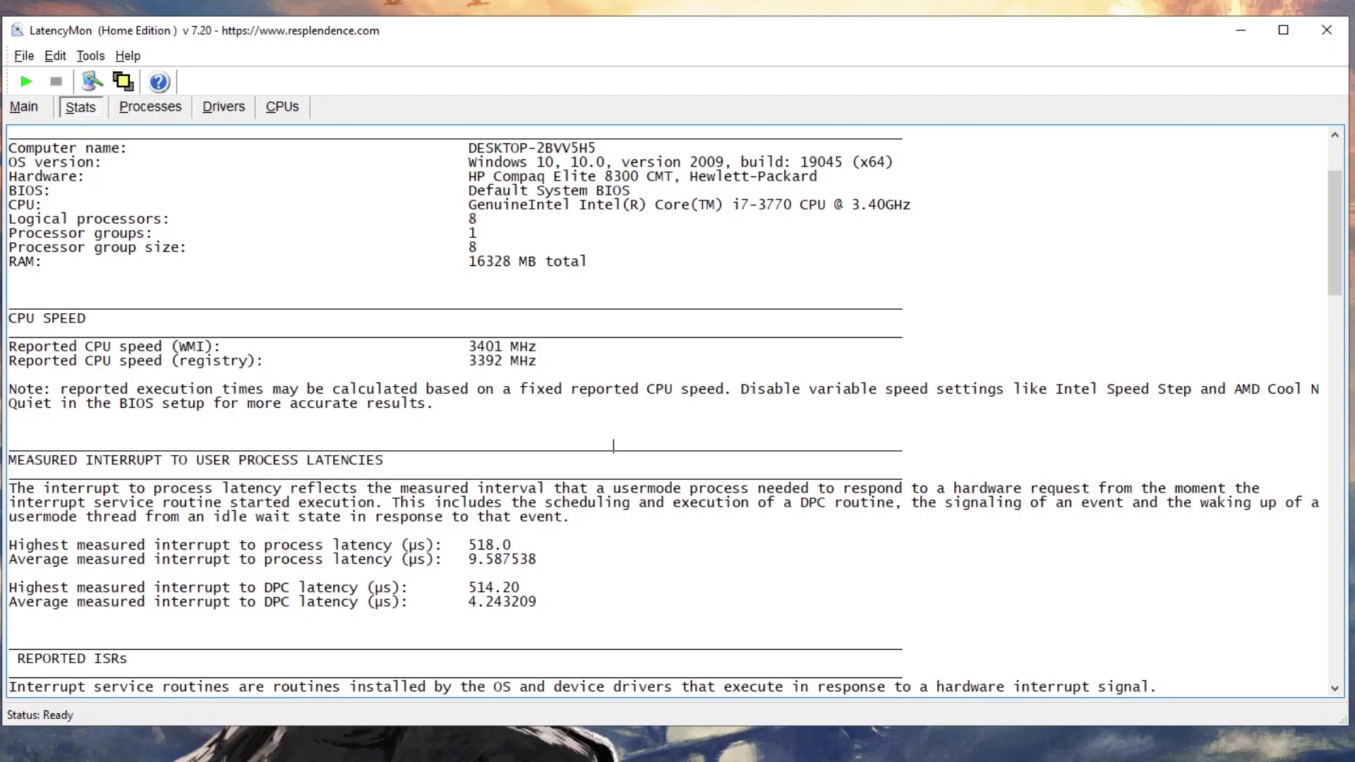
scroll(613, 445, "down", 3)
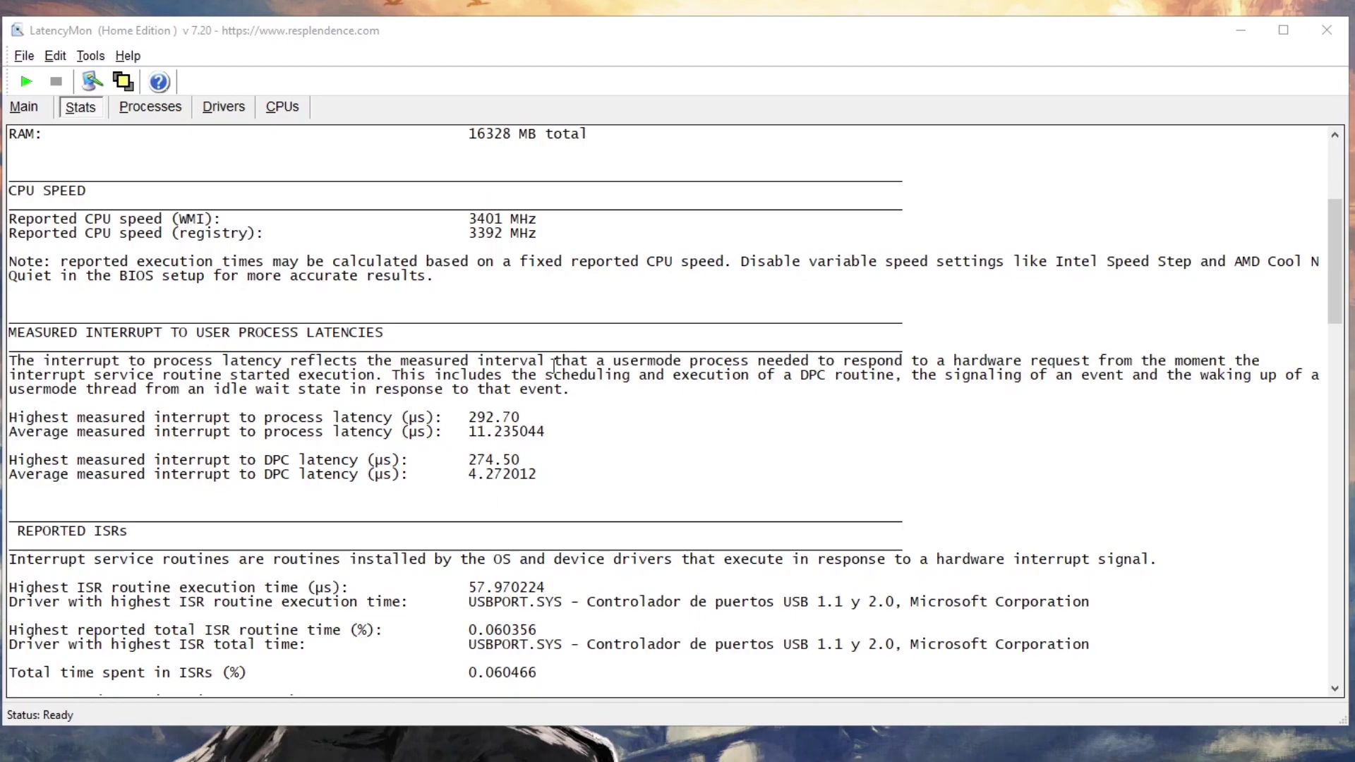
left_click(451, 482)
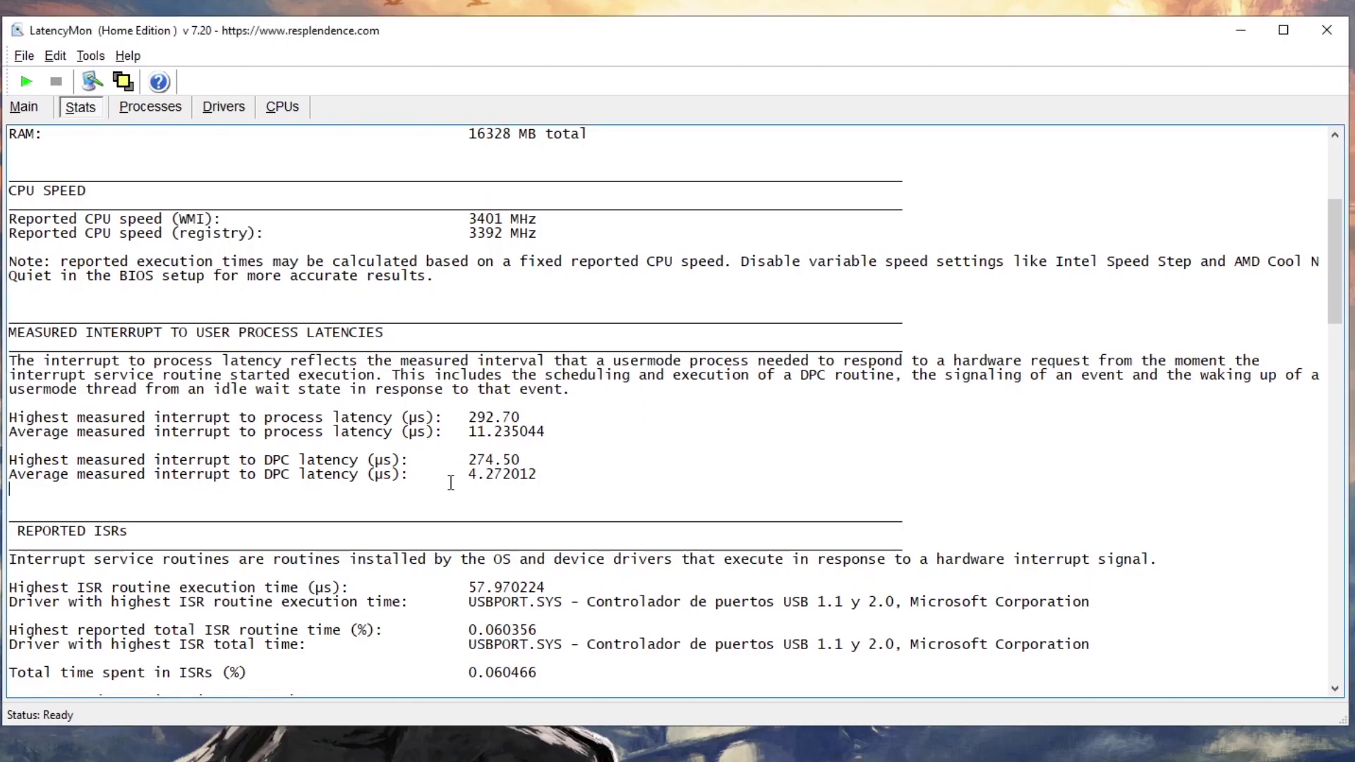
left_click_drag(469, 476, 538, 476)
left_click(561, 480)
left_click_drag(434, 389, 520, 494)
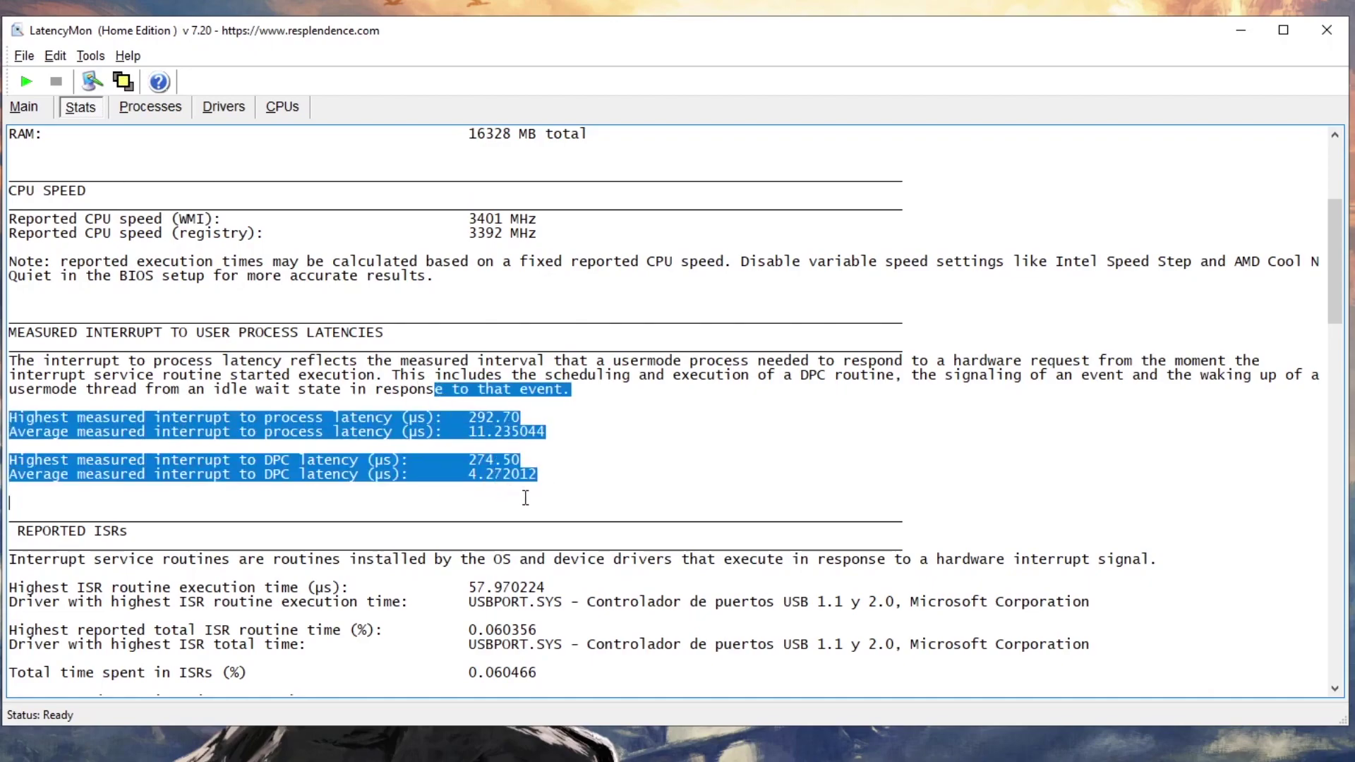
left_click(561, 490)
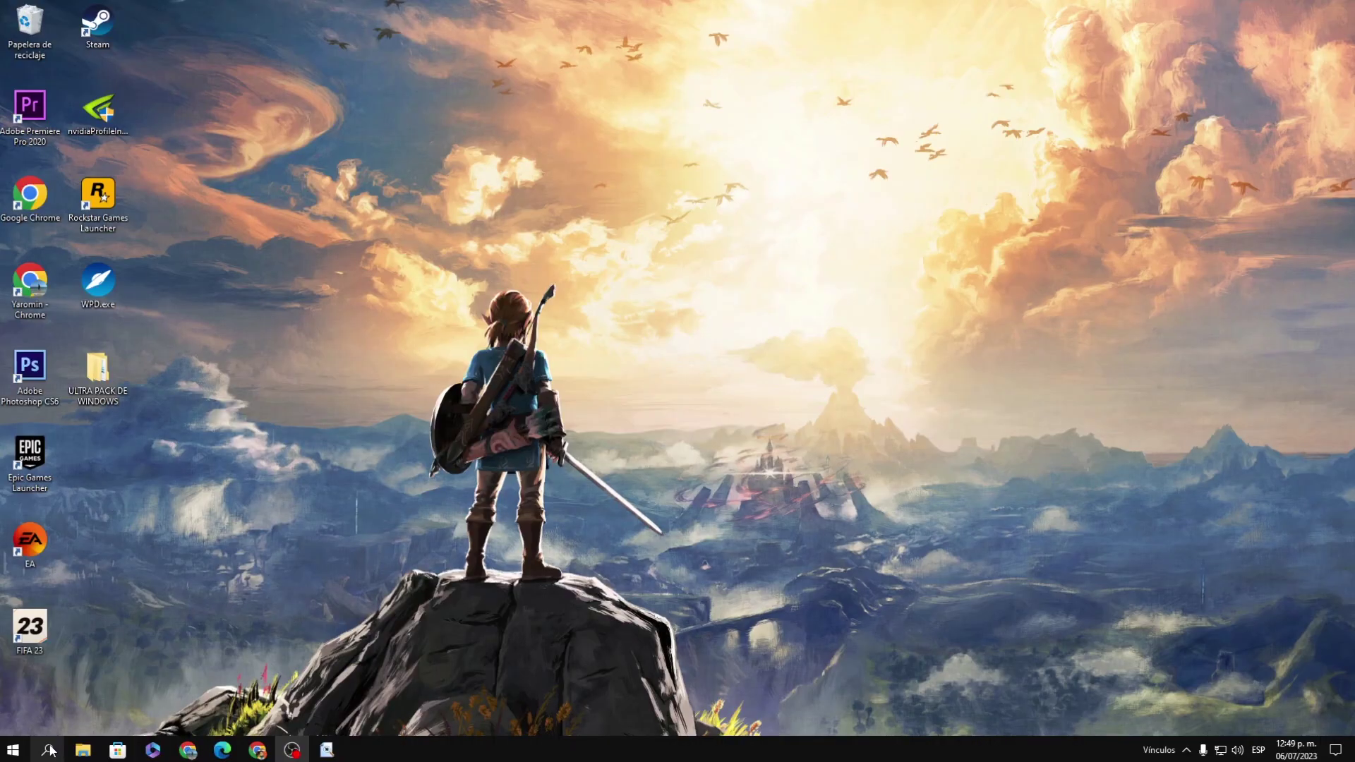
- Find the Windows power plan editor with the search term "plan" and open the plan's advanced power settings
left_click(46, 751)
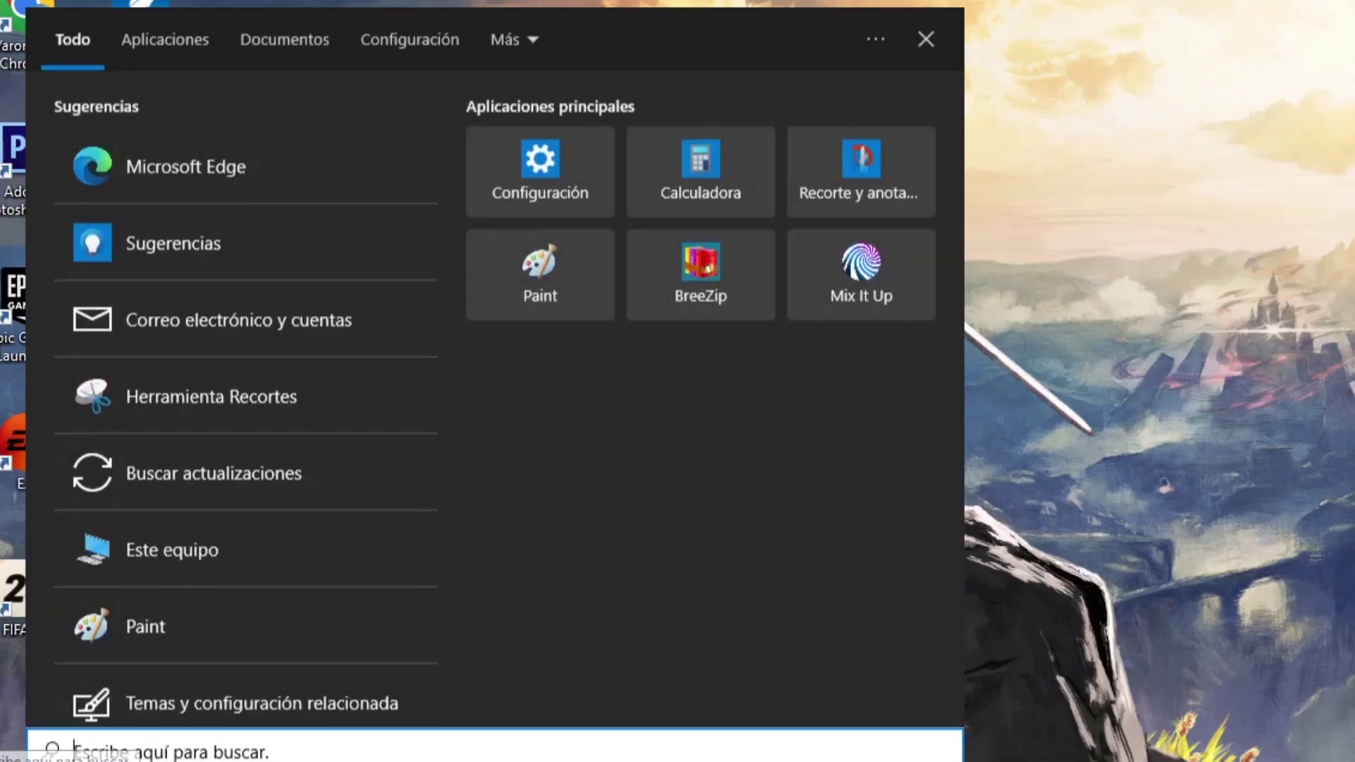
type("plan")
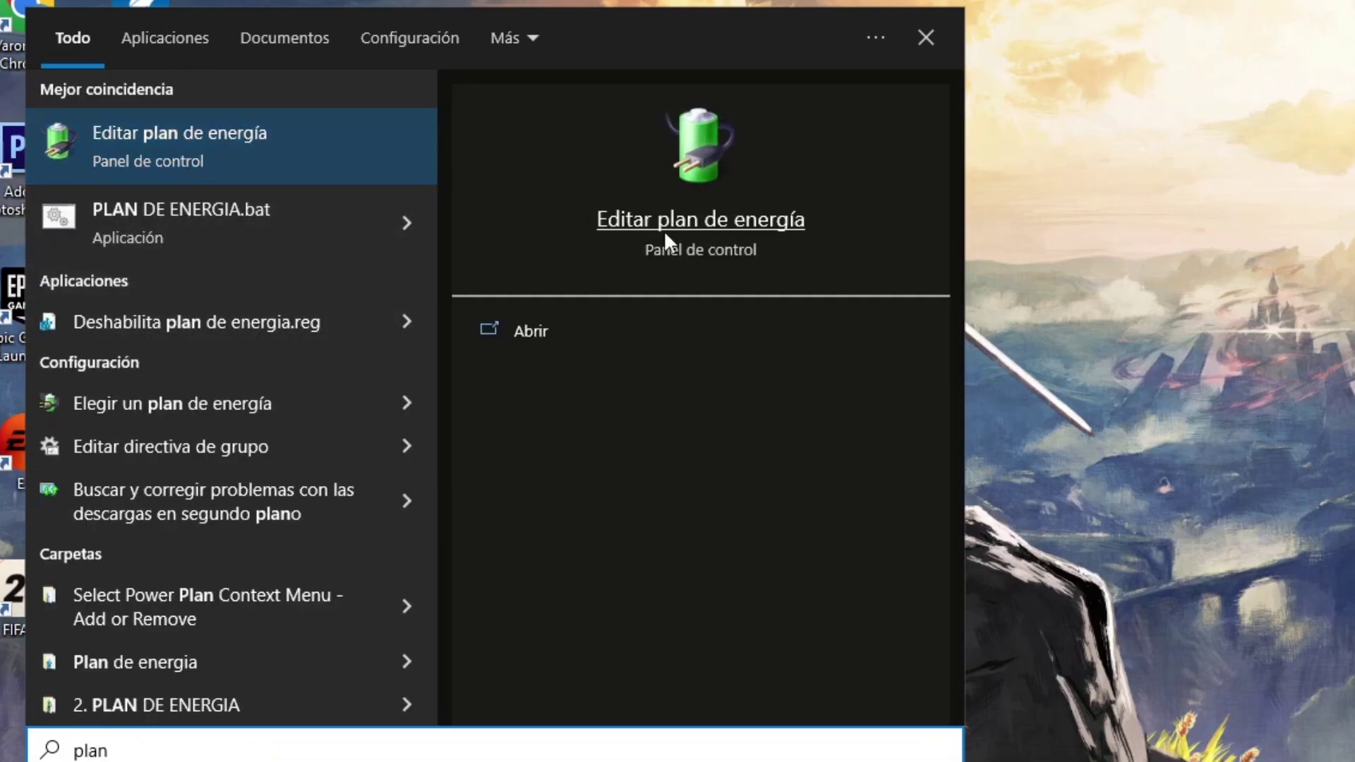
left_click(599, 337)
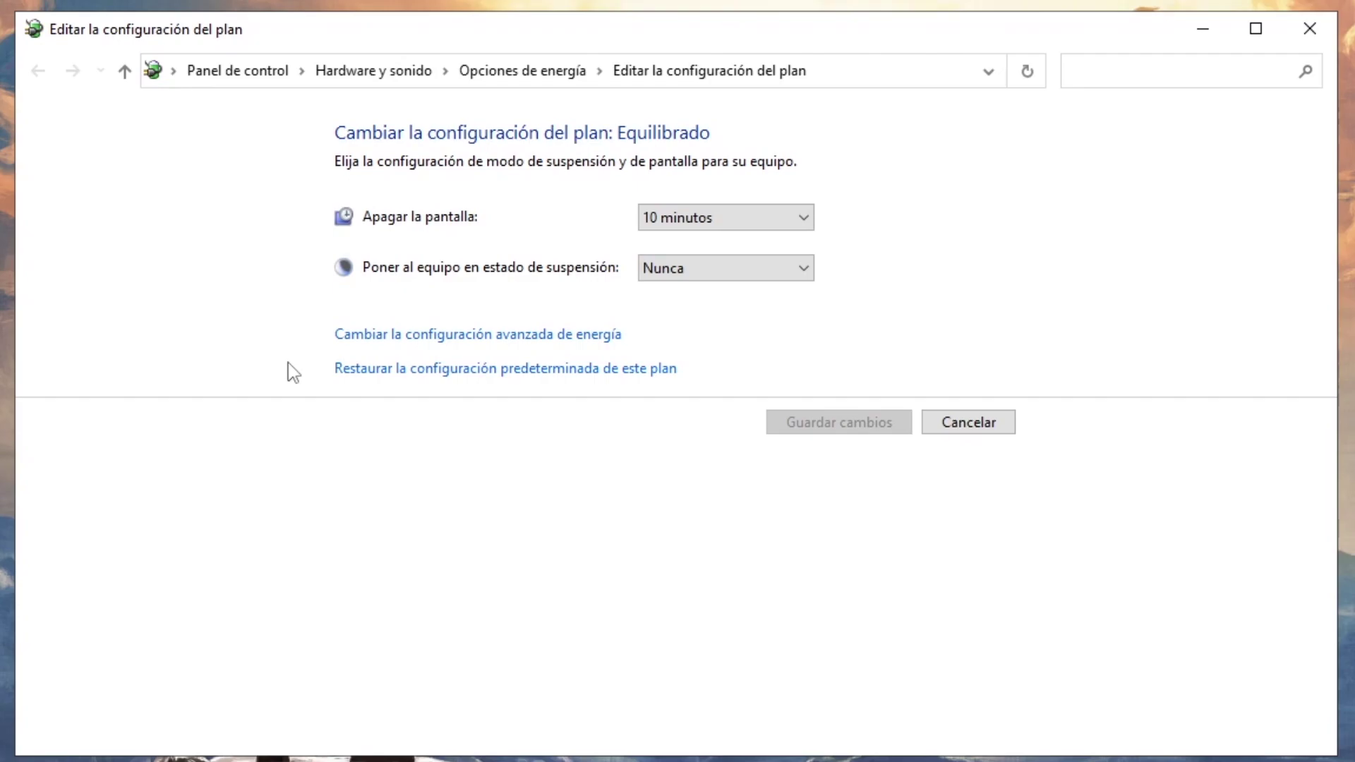
left_click(397, 338)
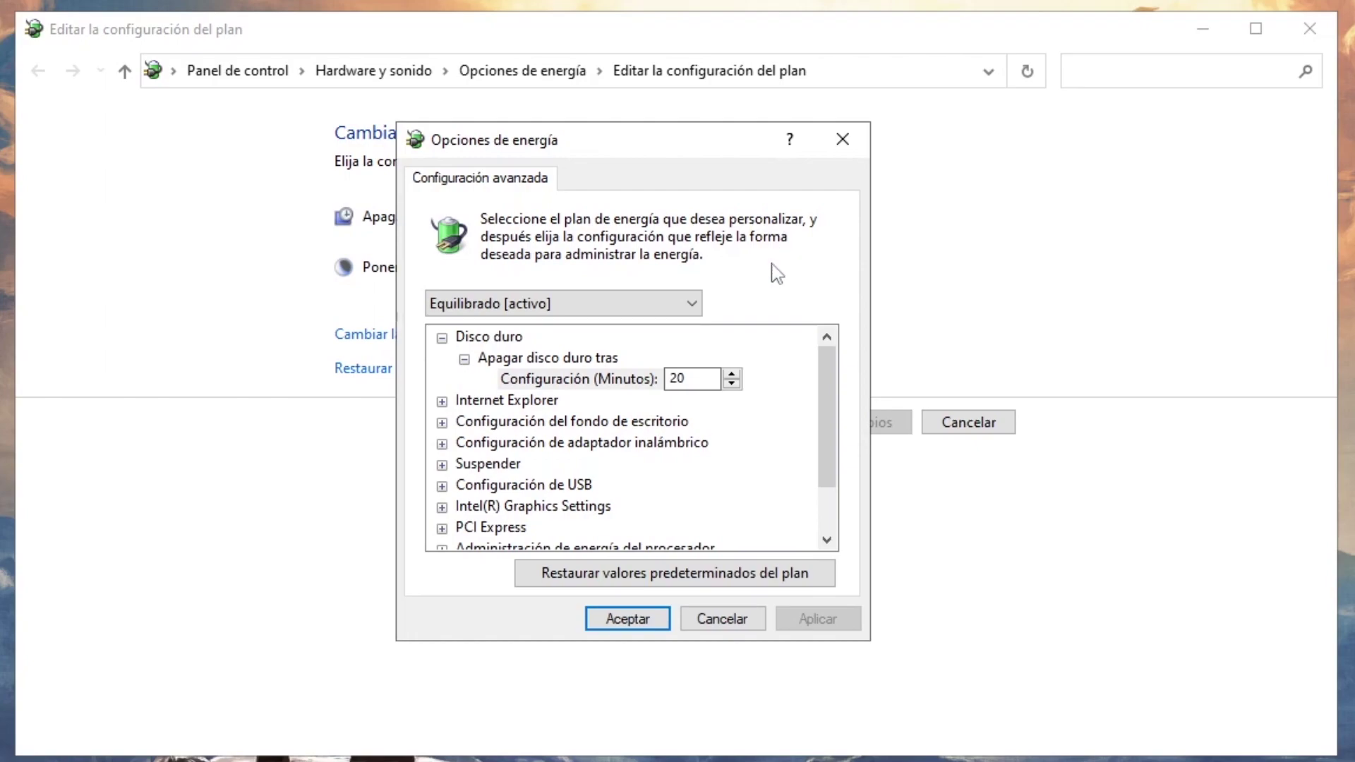
- Choose the EchoX power plan in the advanced power options and accept the dialog
left_click(692, 305)
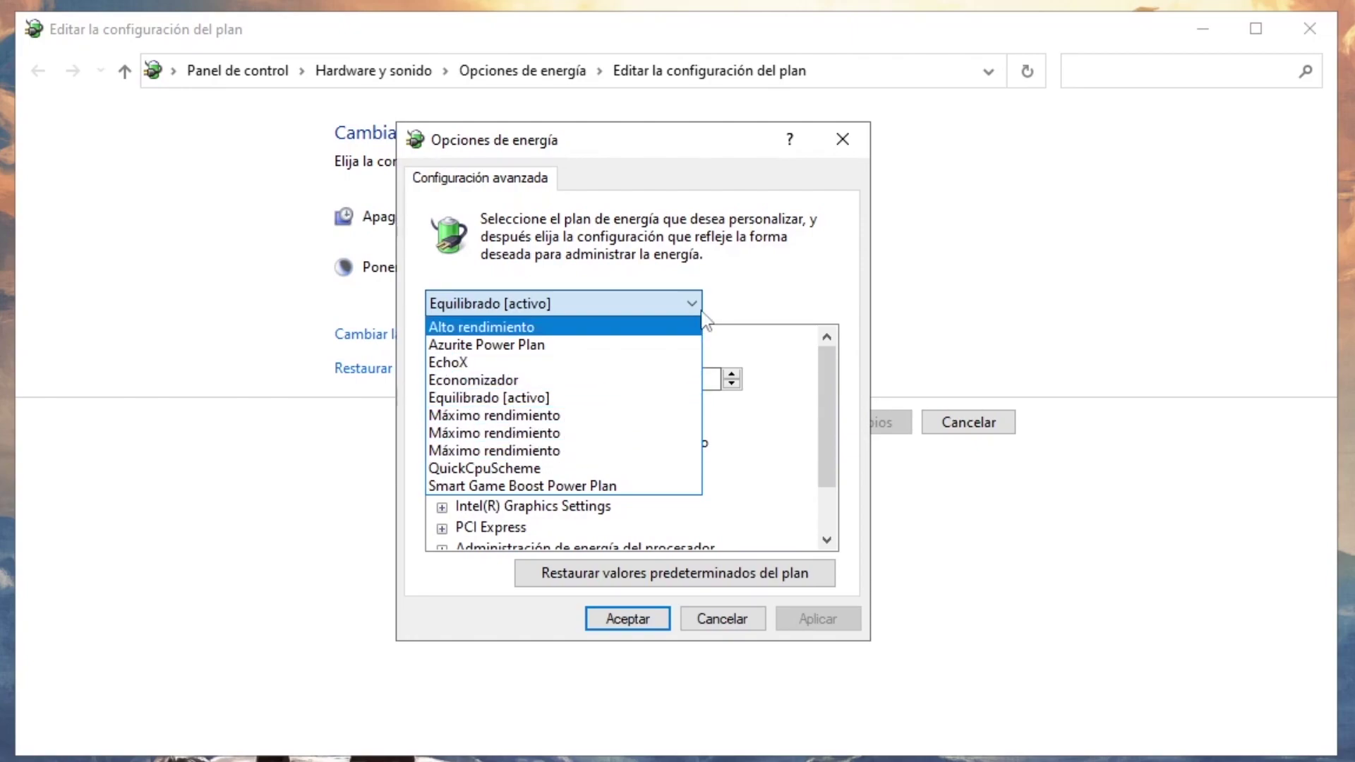
left_click(607, 362)
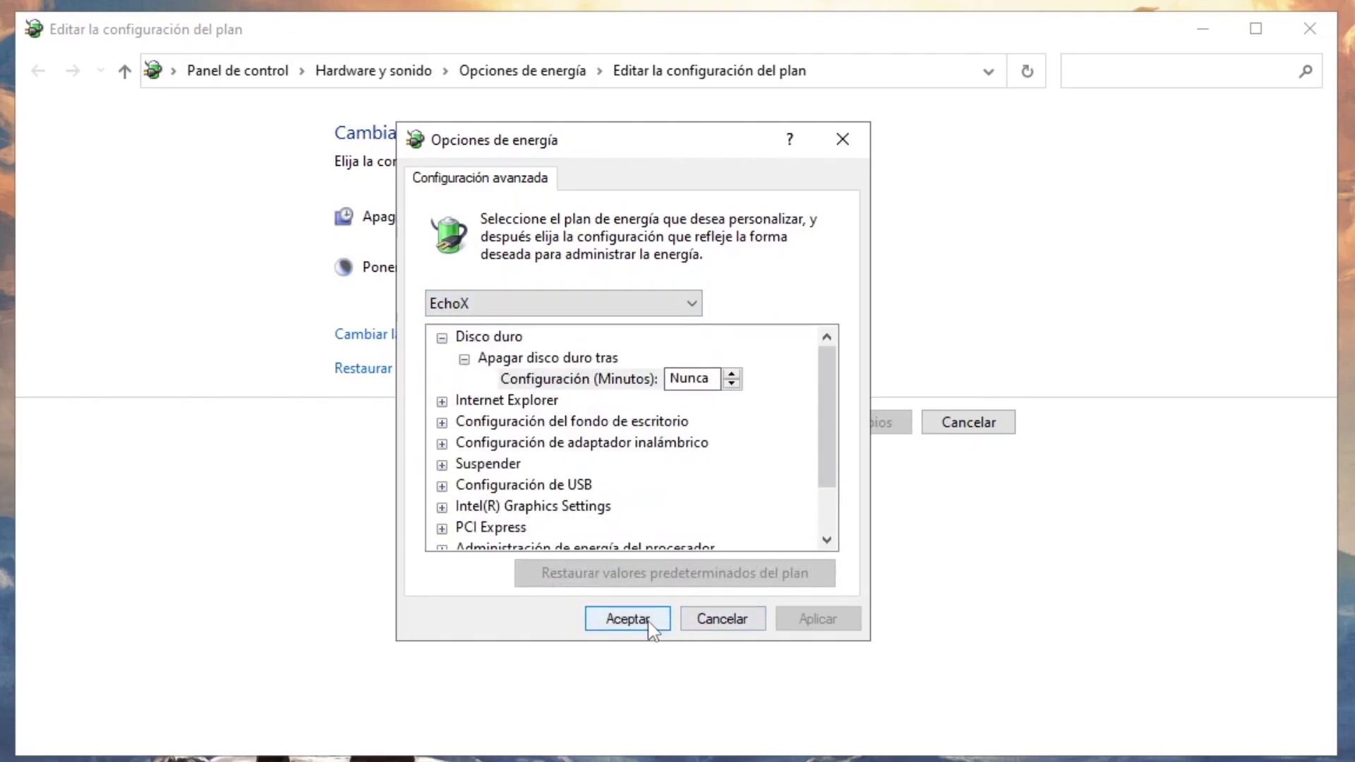
left_click(627, 619)
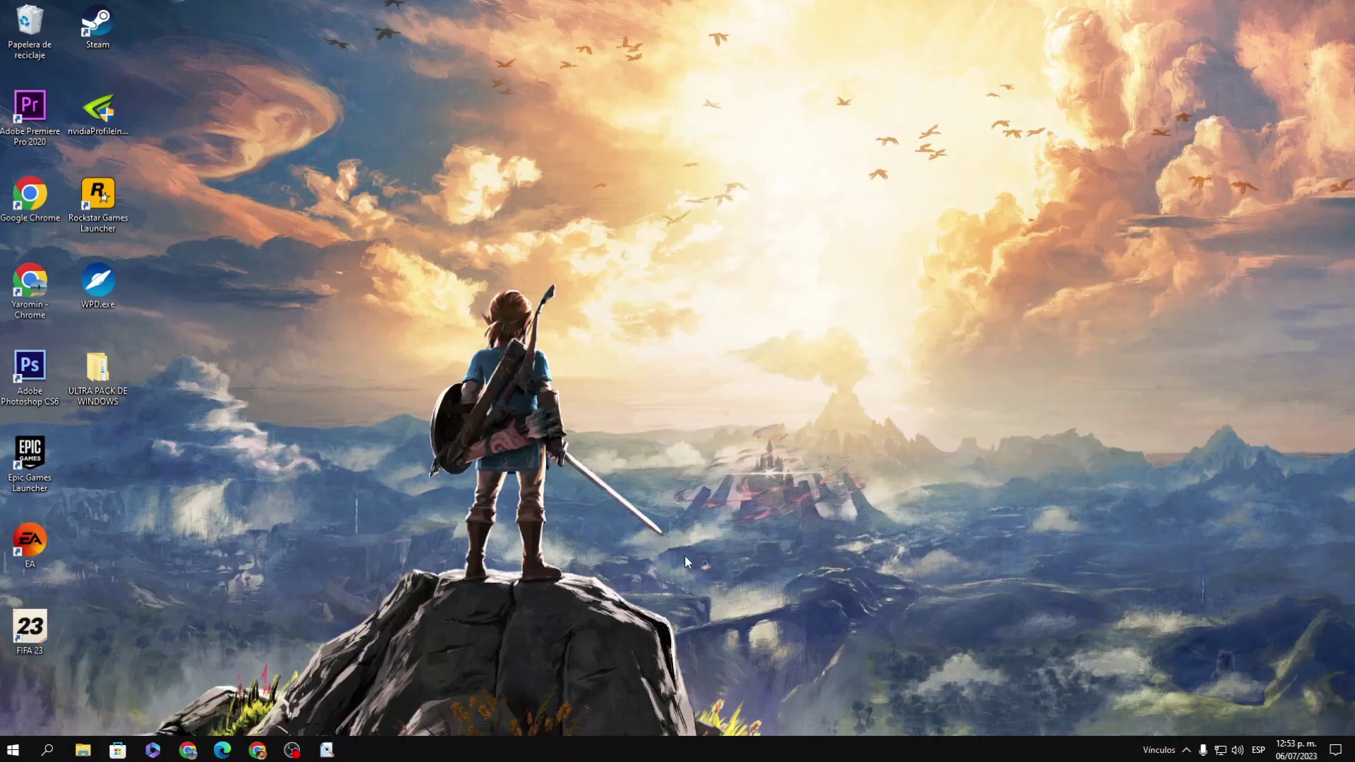
- Find the Administrador de dispositivos with the search term "admin" and open it
left_click(47, 749)
type("a")
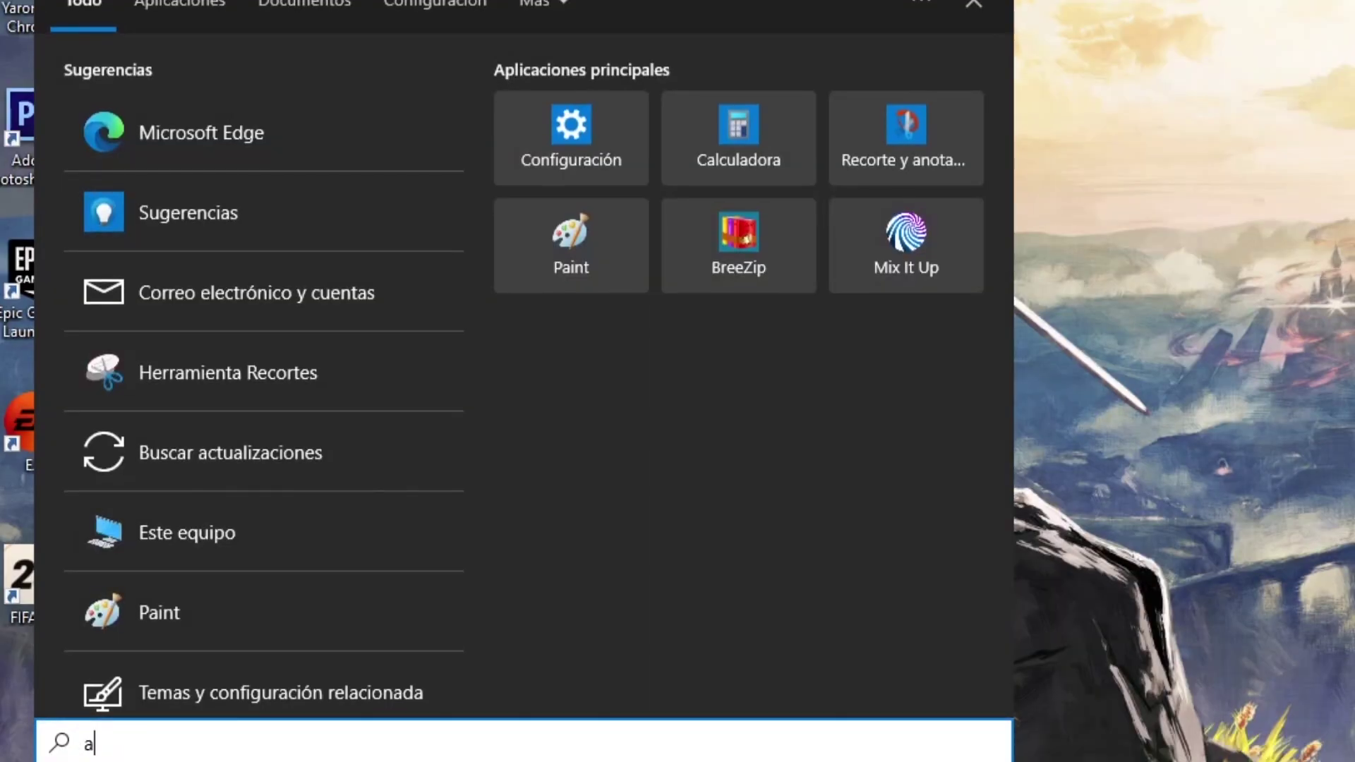
type("dmin")
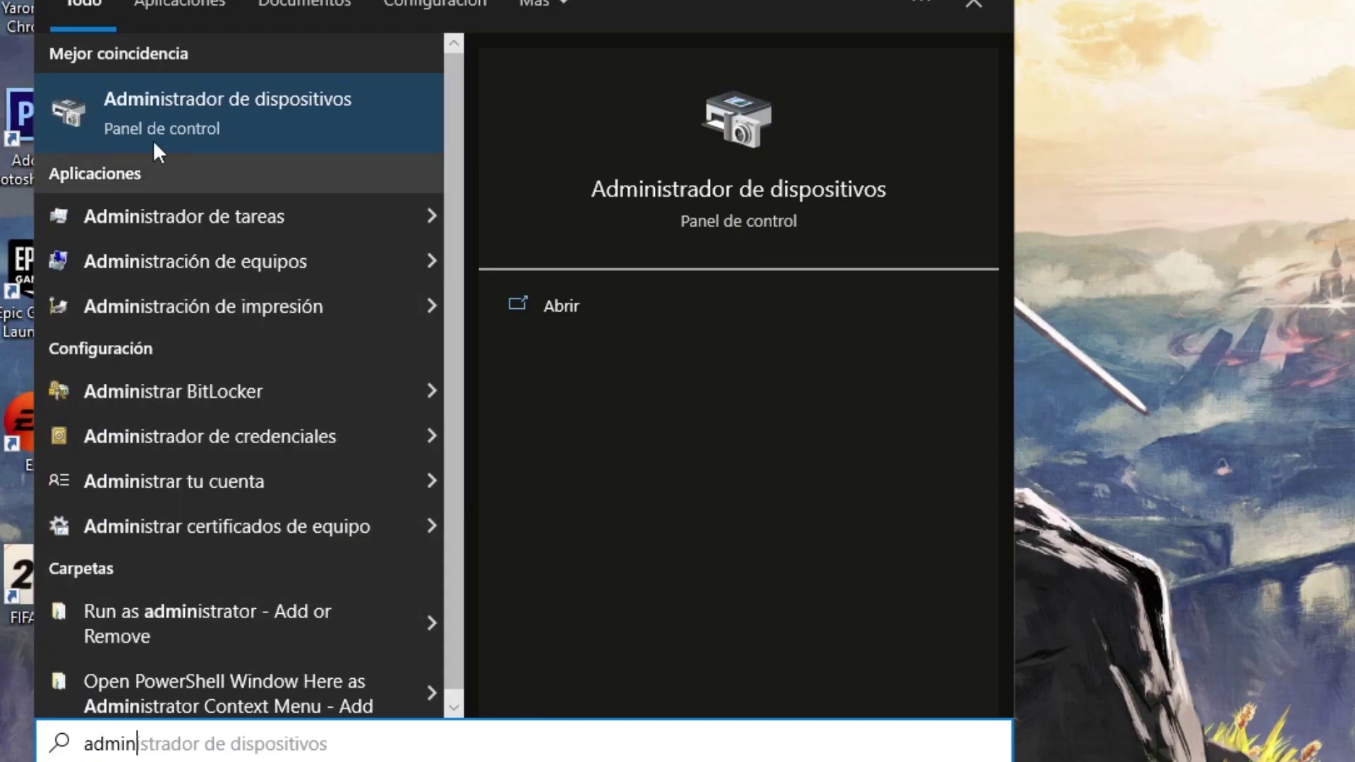
left_click(595, 315)
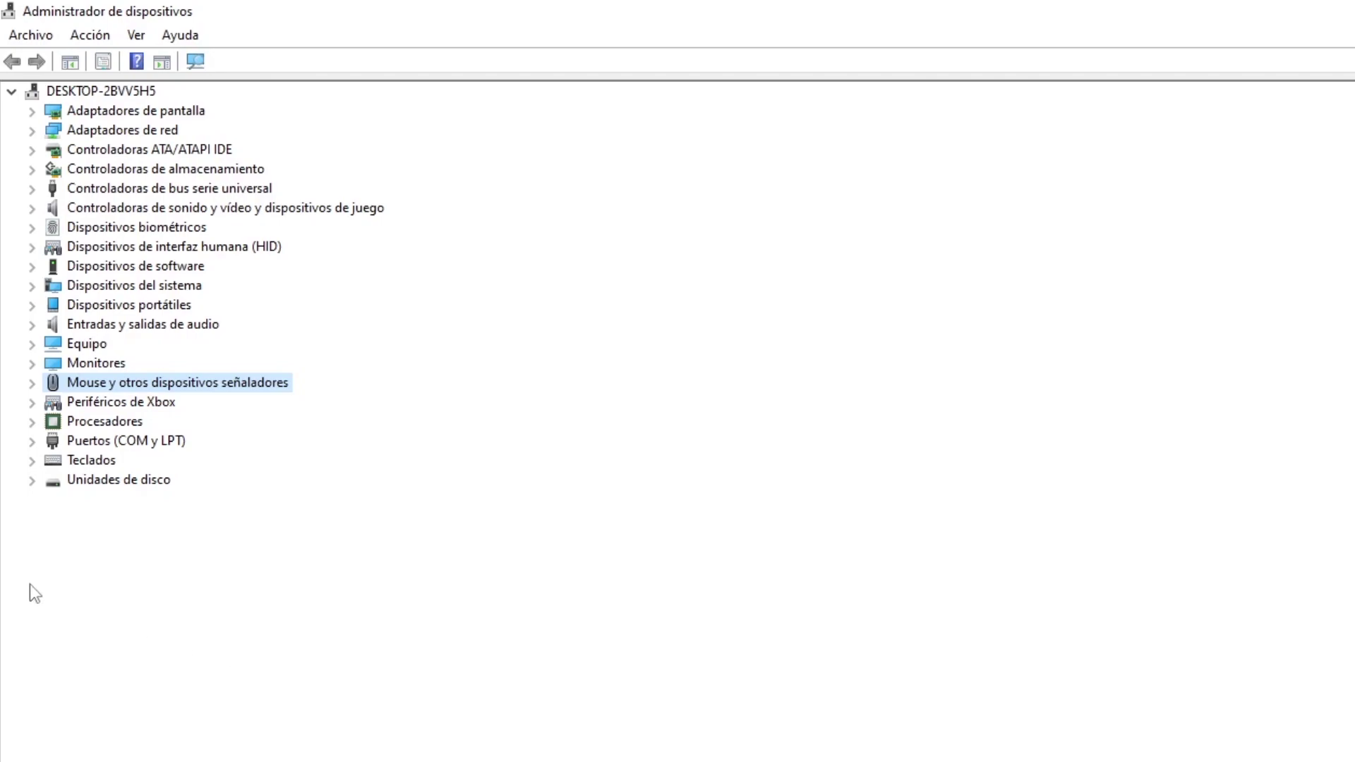
- Check the power management options of Mouse compatible con HID, then close its properties and collapse the mouse category
left_click(32, 384)
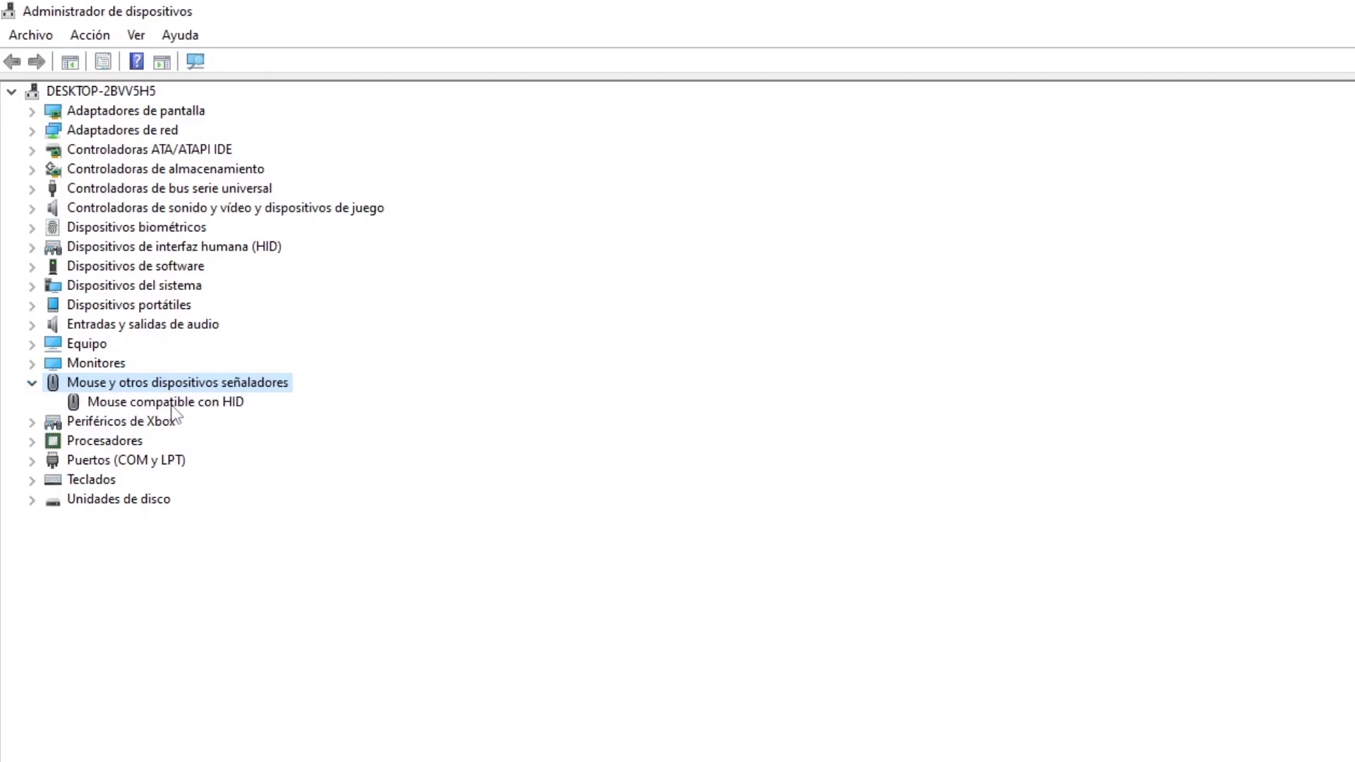
right_click(198, 406)
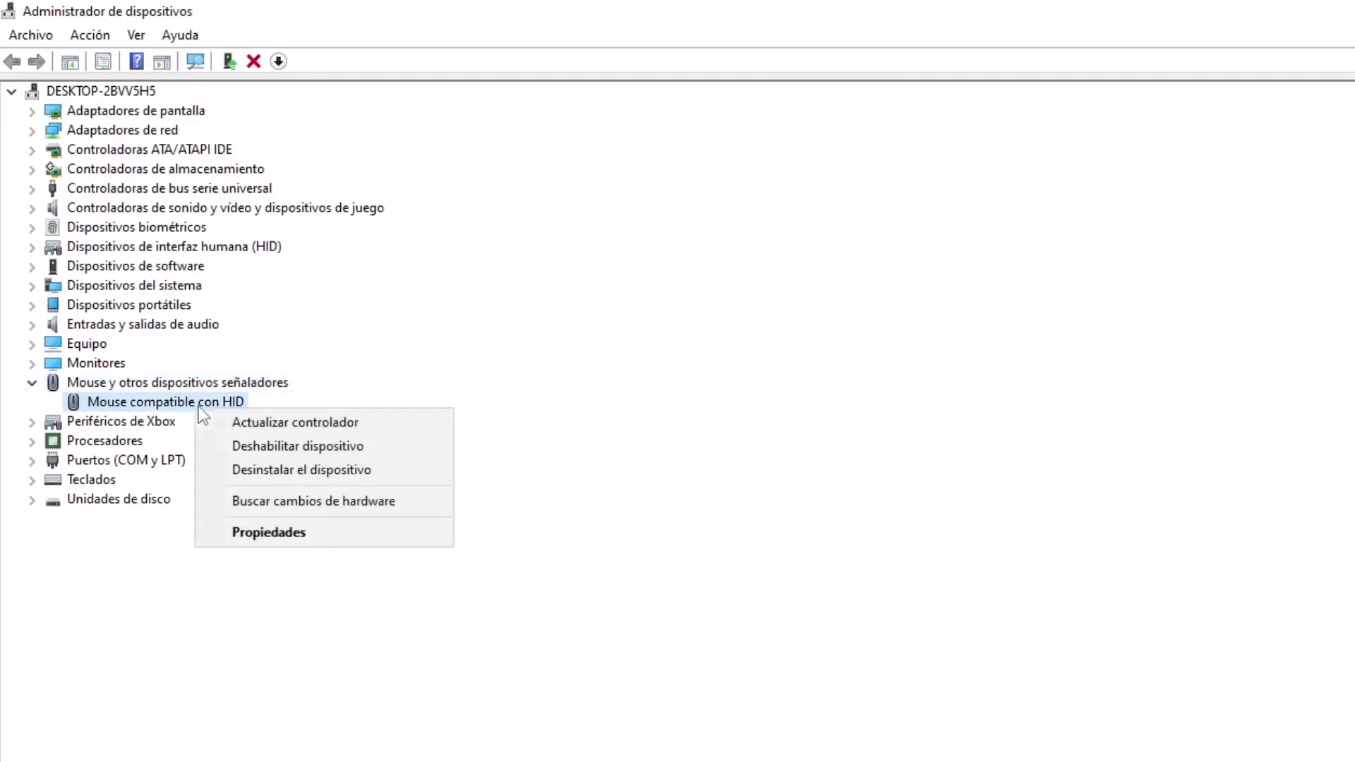
left_click(307, 542)
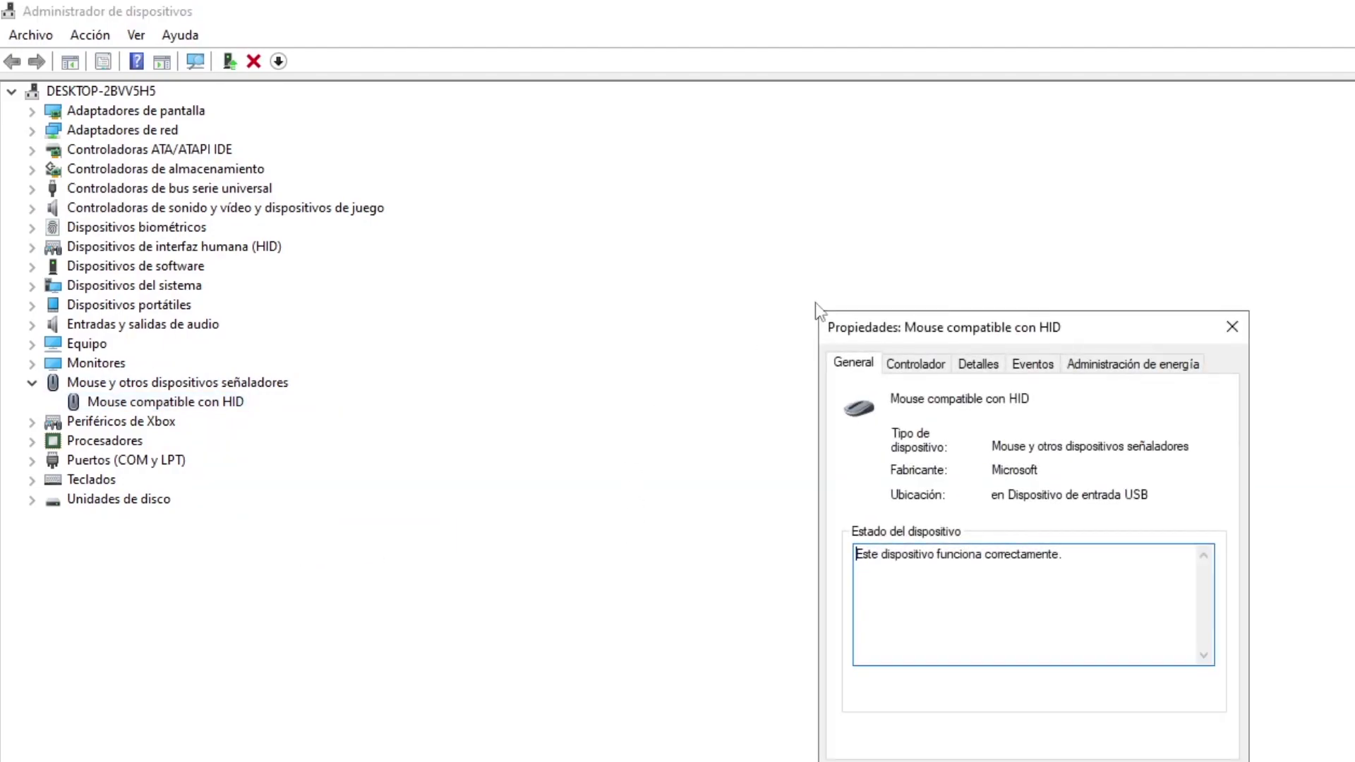
left_click(1193, 369)
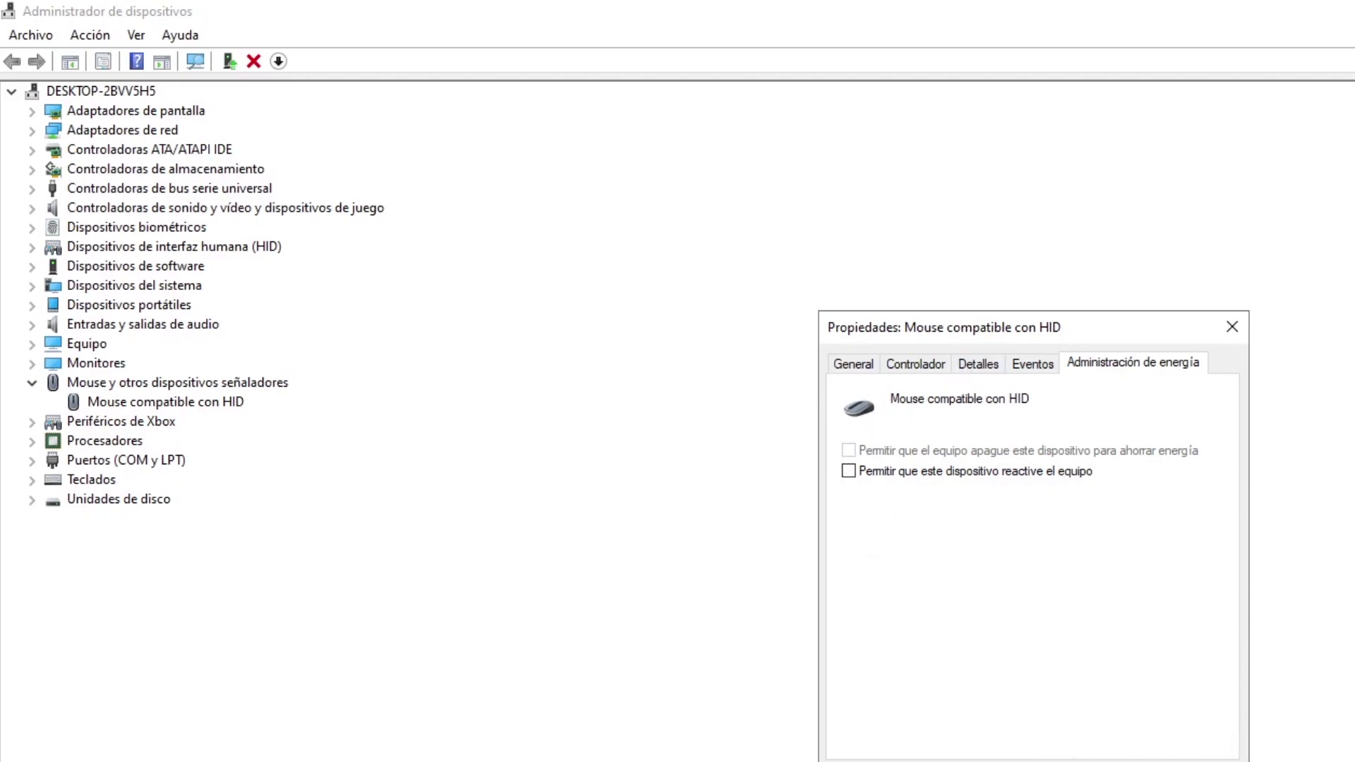
left_click(1123, 759)
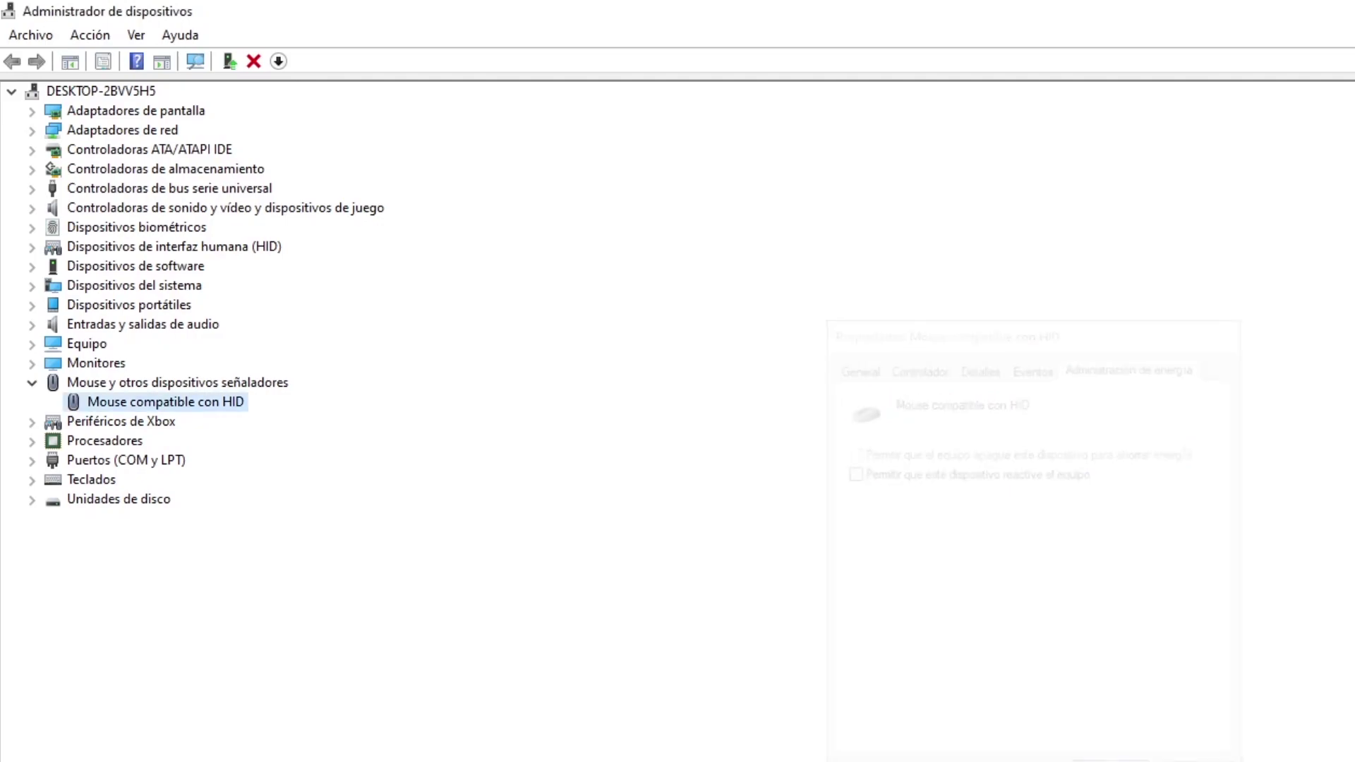
left_click(32, 383)
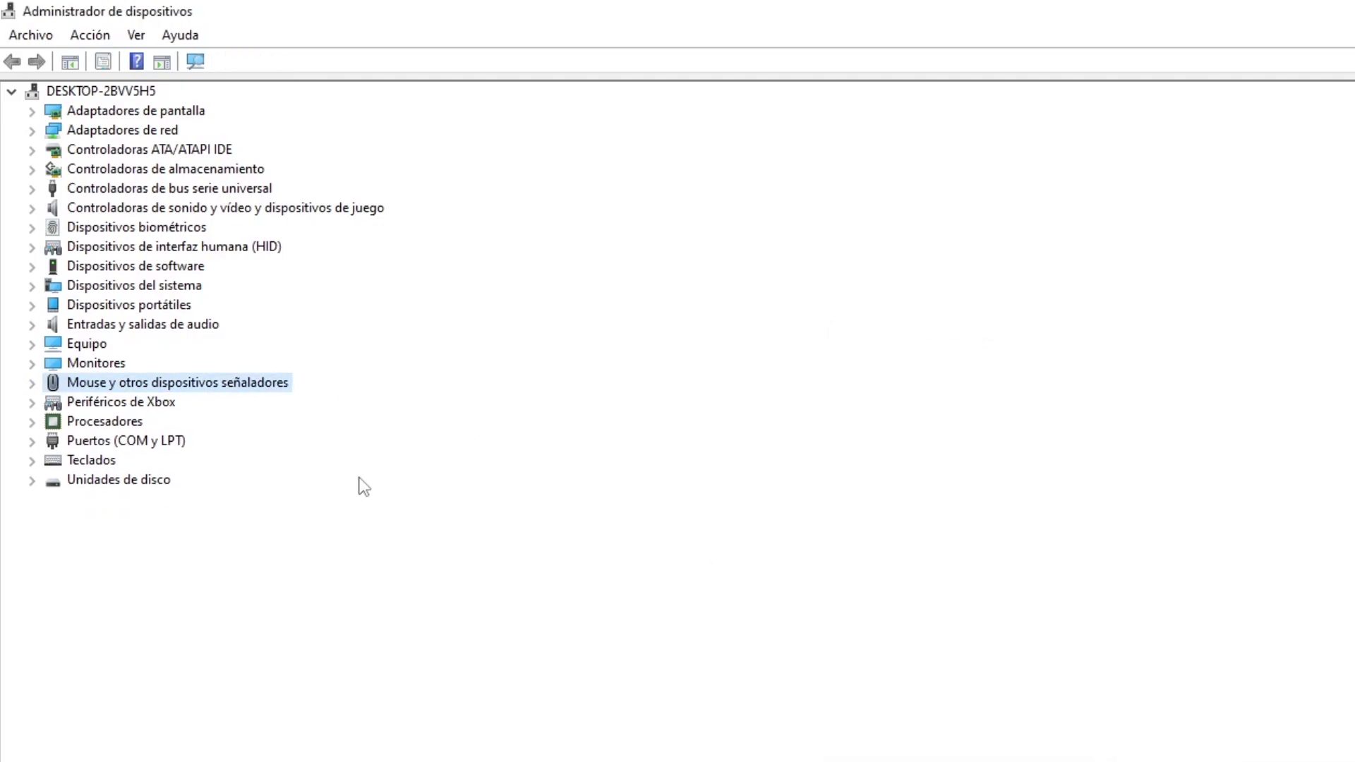
- Check the power management options of the second Dispositivo de teclado HID under Teclados and close its properties
left_click(32, 461)
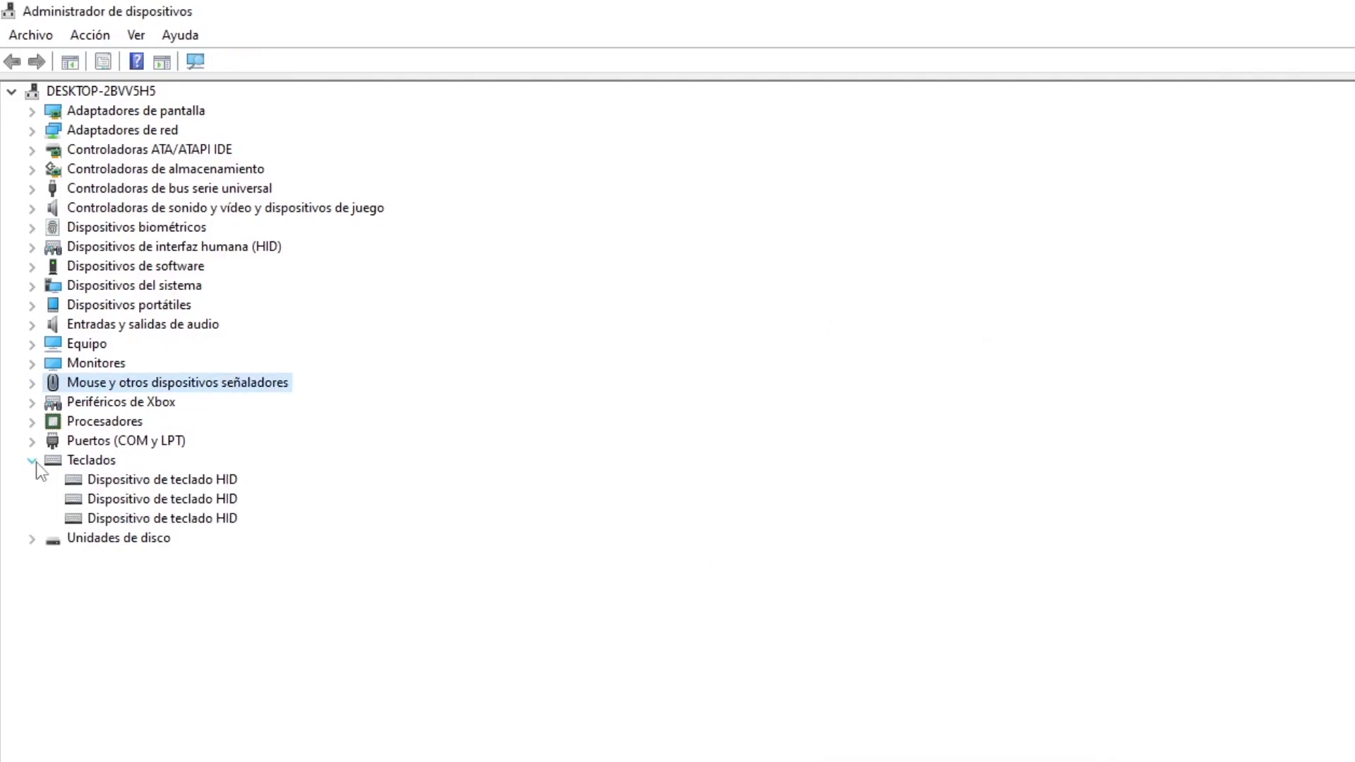
right_click(173, 499)
left_click(286, 599)
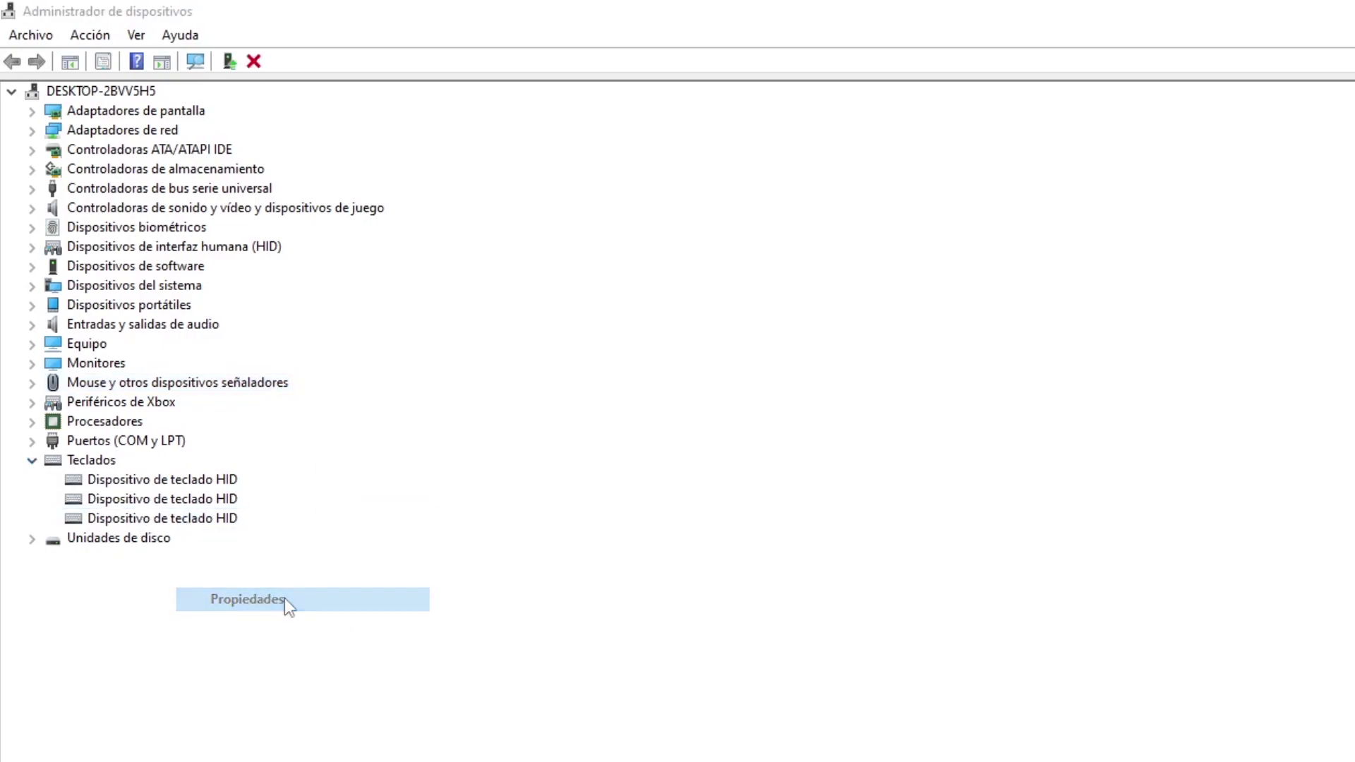
left_click(1158, 365)
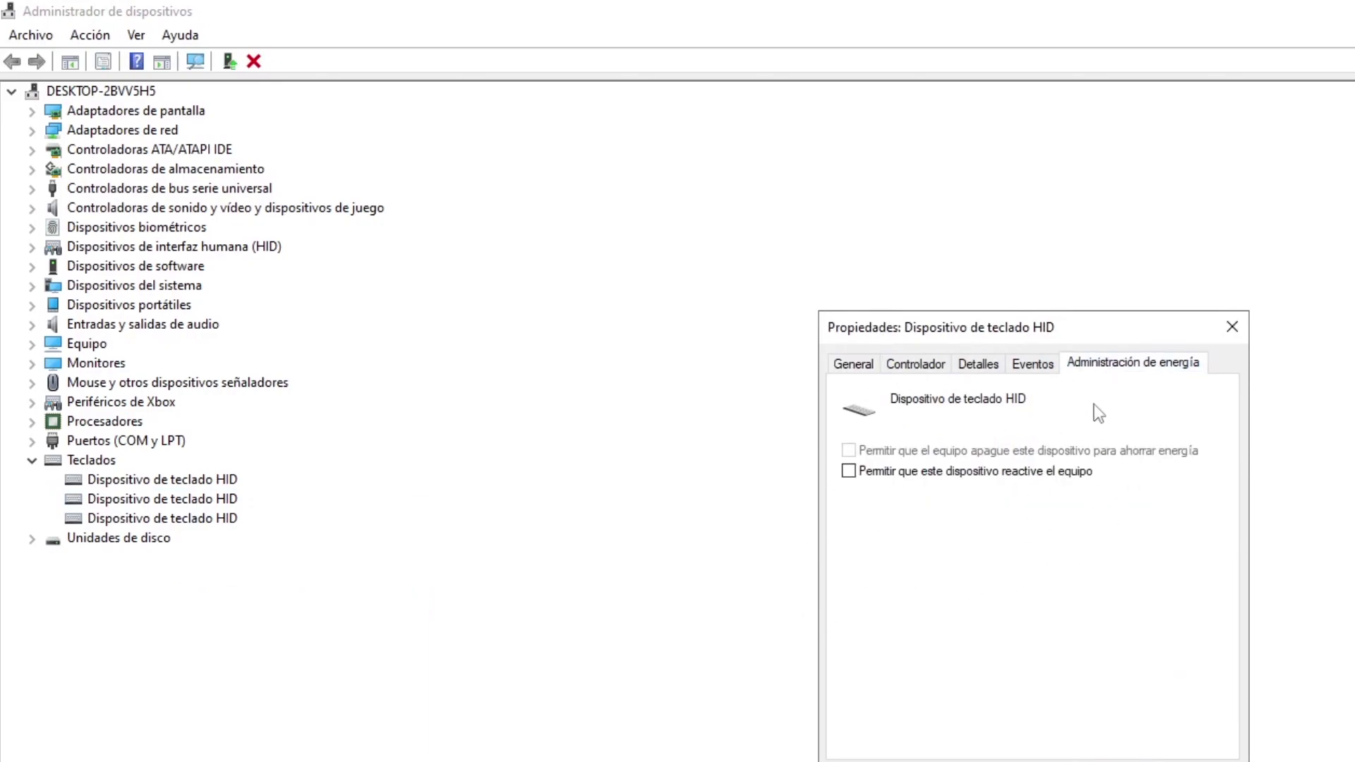
left_click(1232, 327)
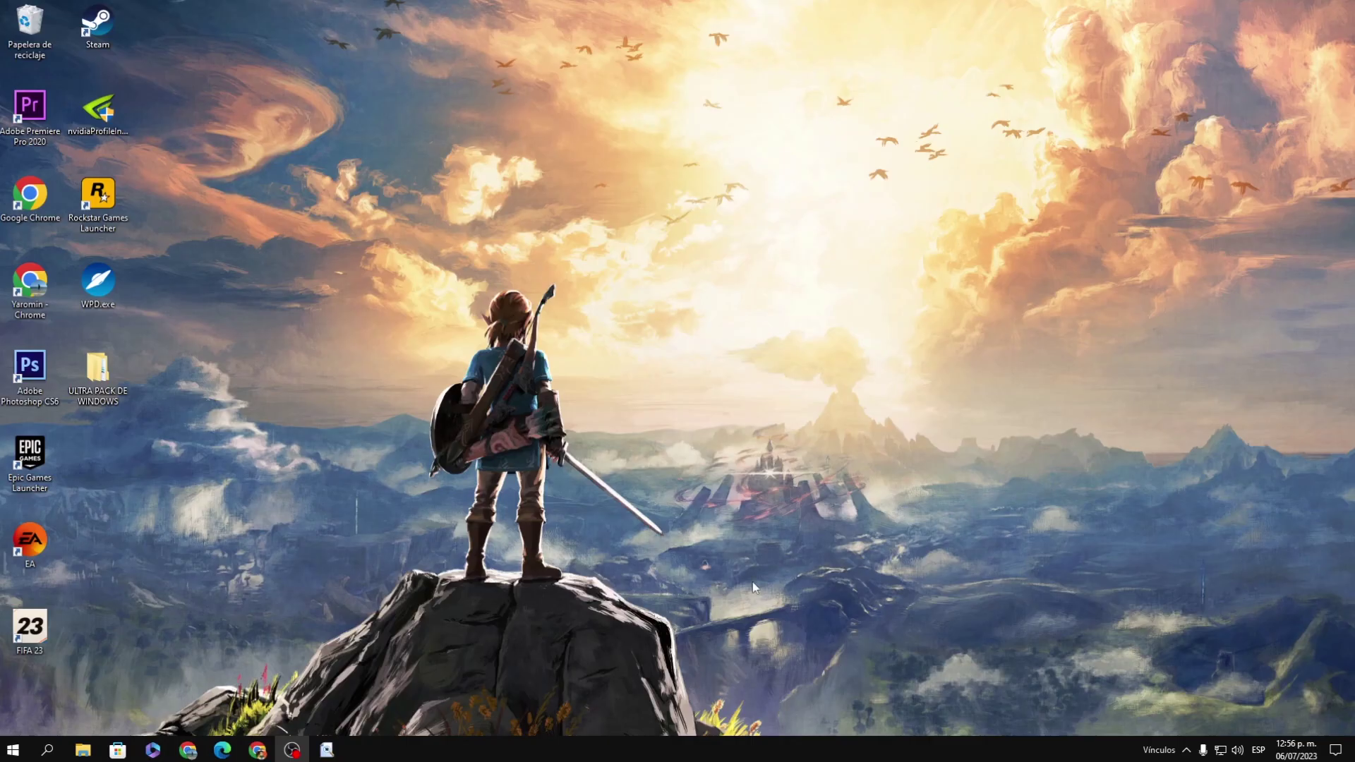
- Open the Iniciador iSCSI, refresh its list of detected targets and accept the dialog
left_click(49, 751)
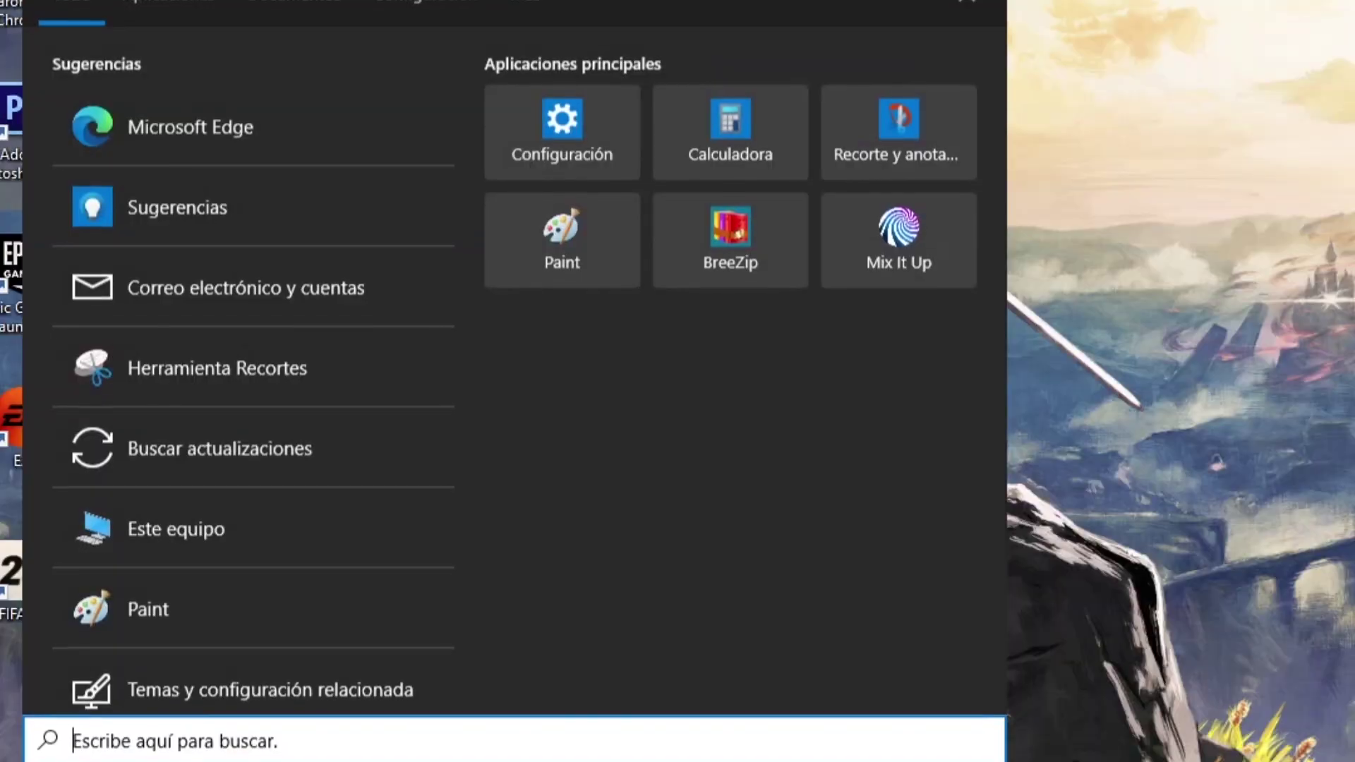
type("isc")
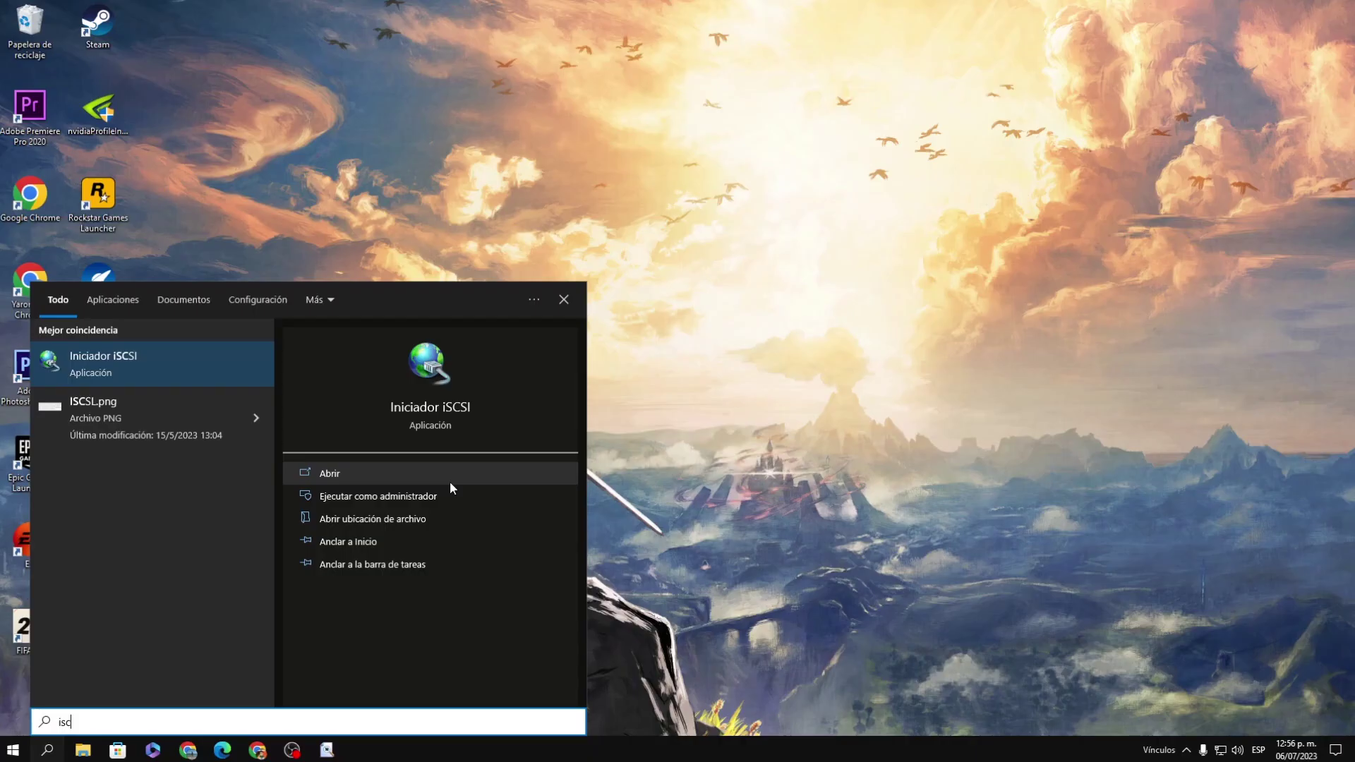
left_click(447, 481)
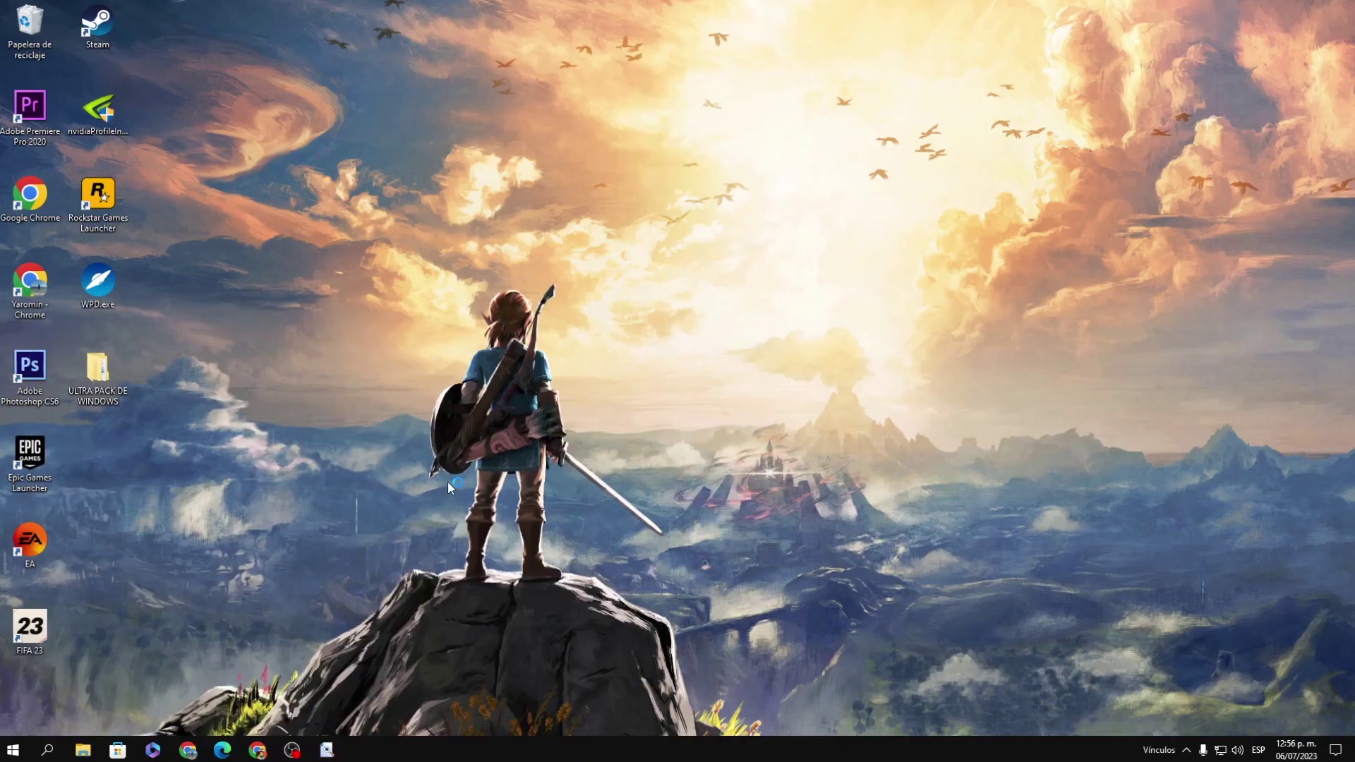
left_click_drag(250, 48, 747, 137)
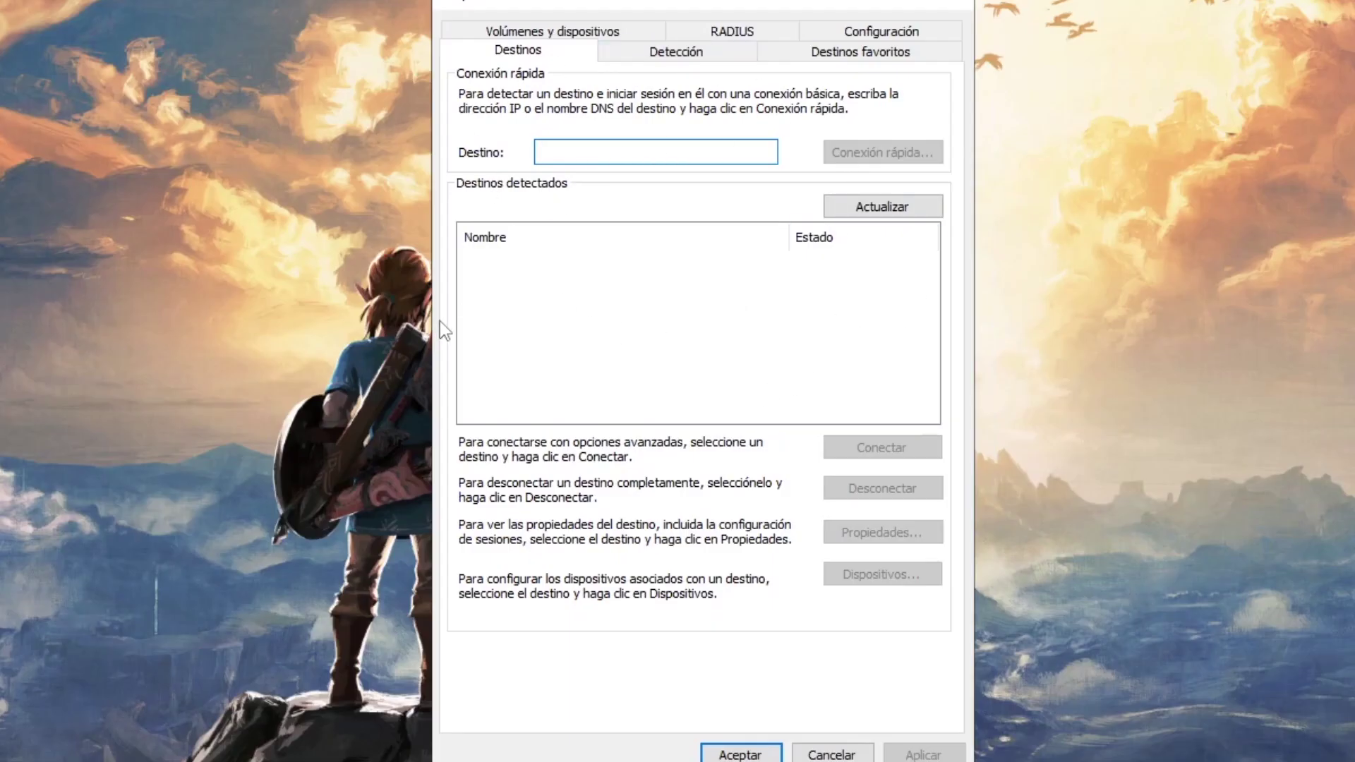
left_click(904, 203)
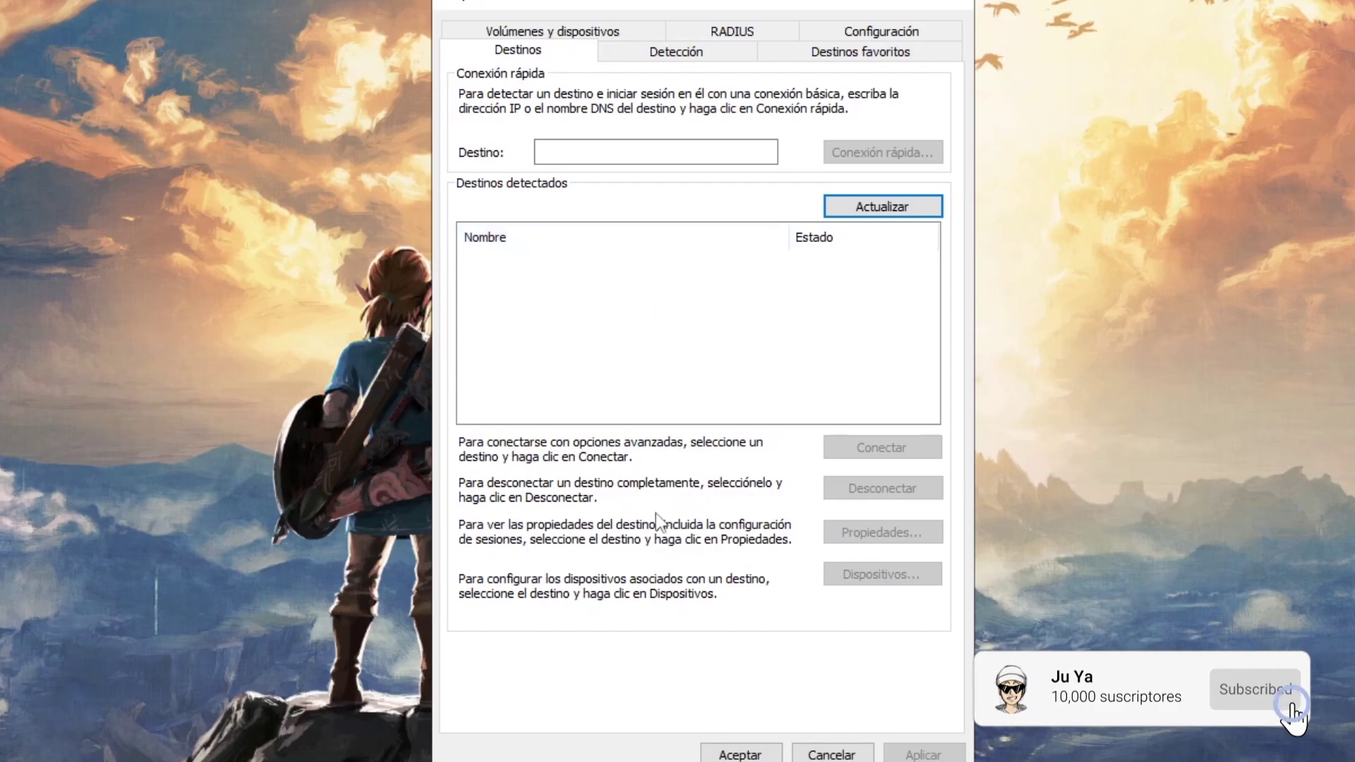
left_click(741, 754)
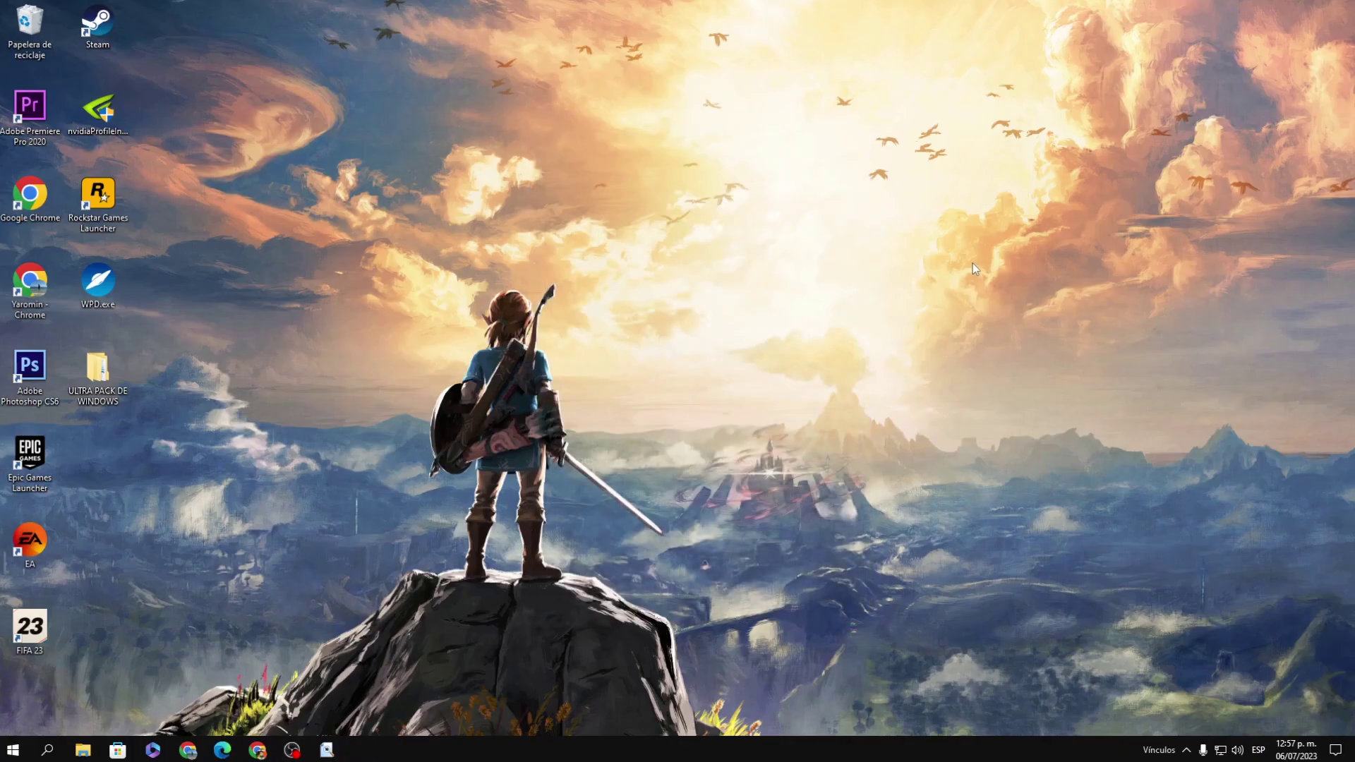
left_click_drag(972, 309, 659, 492)
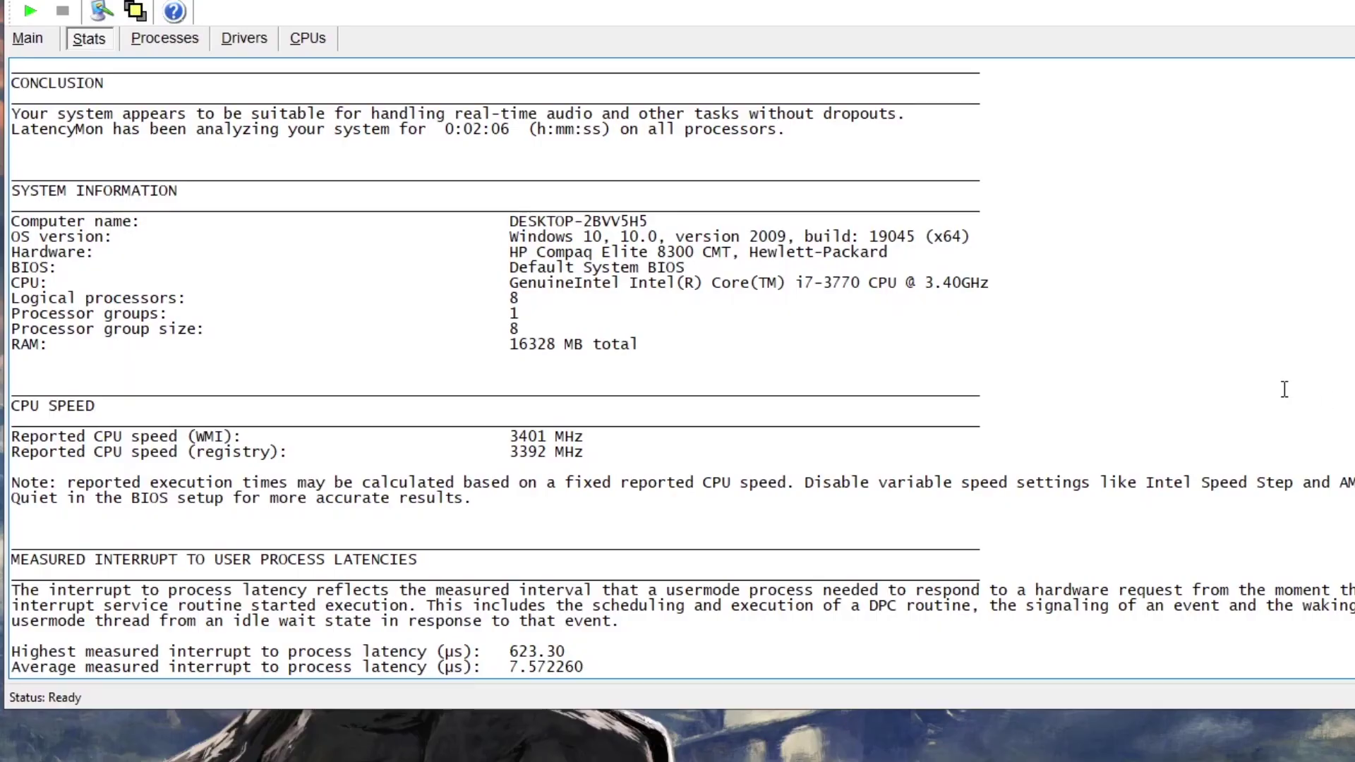
- Review the measured interrupt latencies in the LatencyMon stats report and highlight the average measured interrupt to DPC latency
scroll(1027, 432, "down", 3)
scroll(1027, 432, "down", 2)
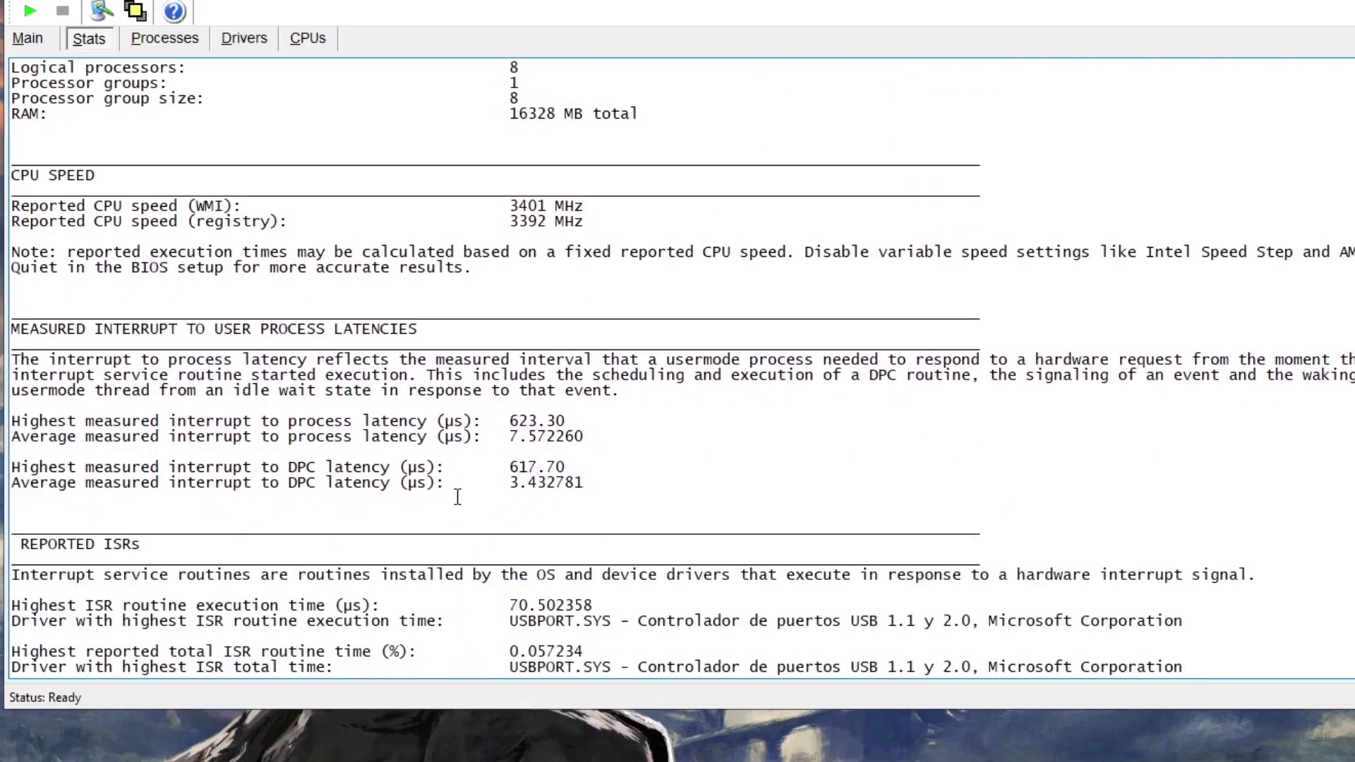
left_click_drag(511, 483, 620, 486)
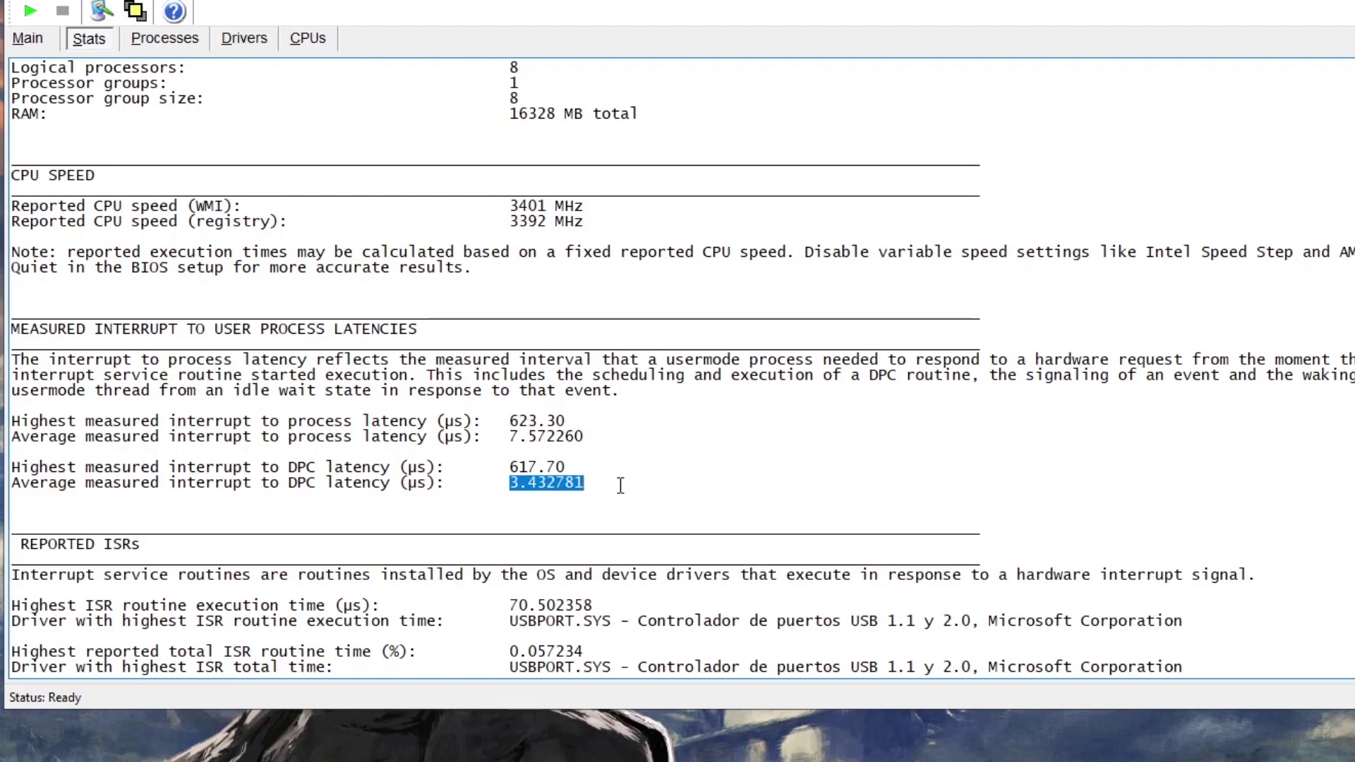
left_click_drag(620, 485, 514, 493)
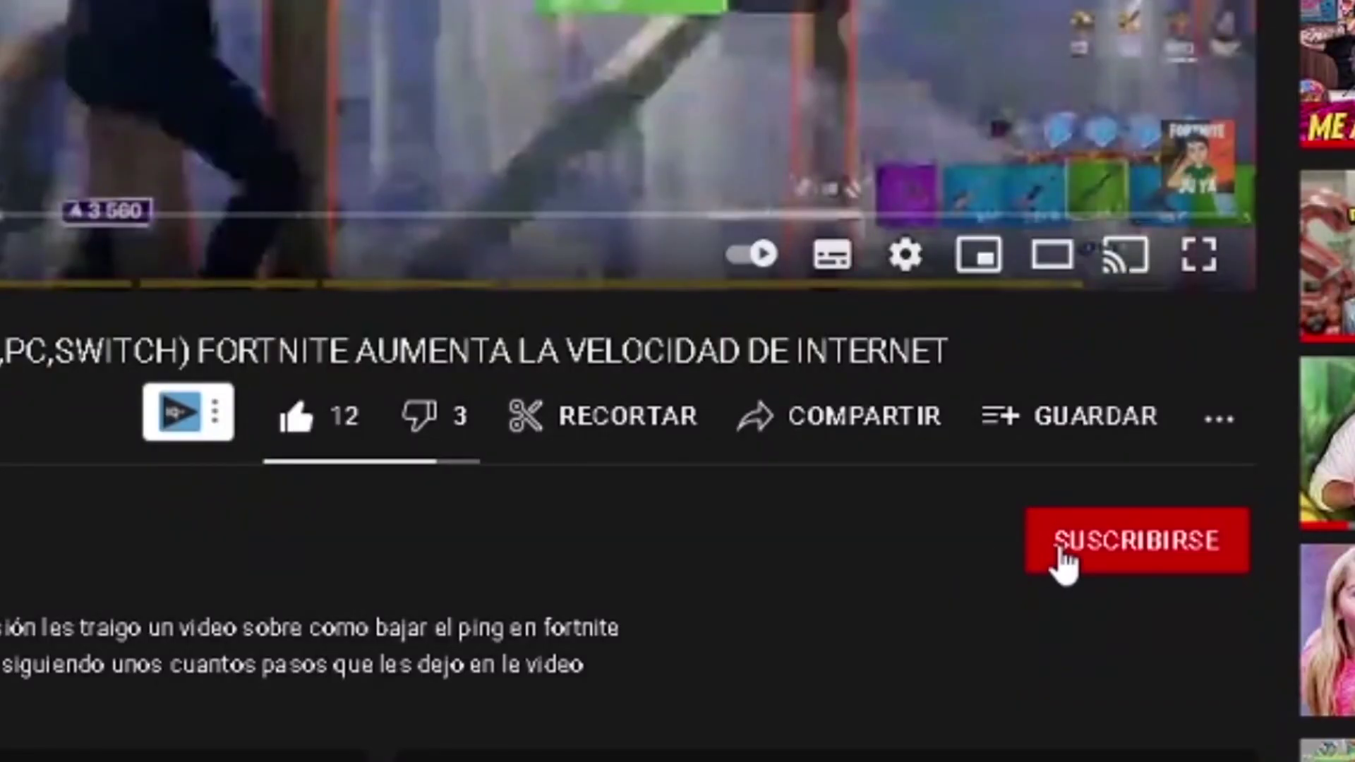
- On the YouTube video page, subscribe to the channel and set its notifications to Todas
left_click(1060, 550)
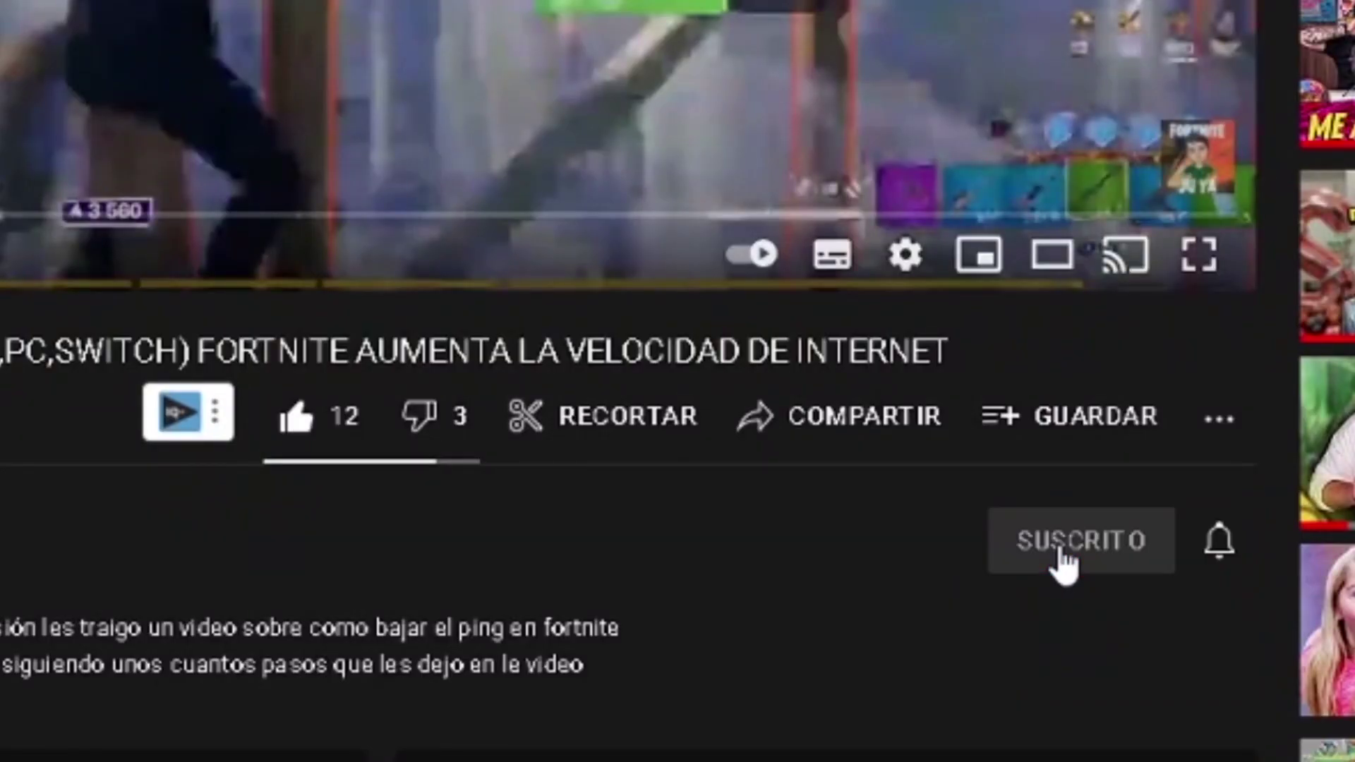
left_click(1218, 541)
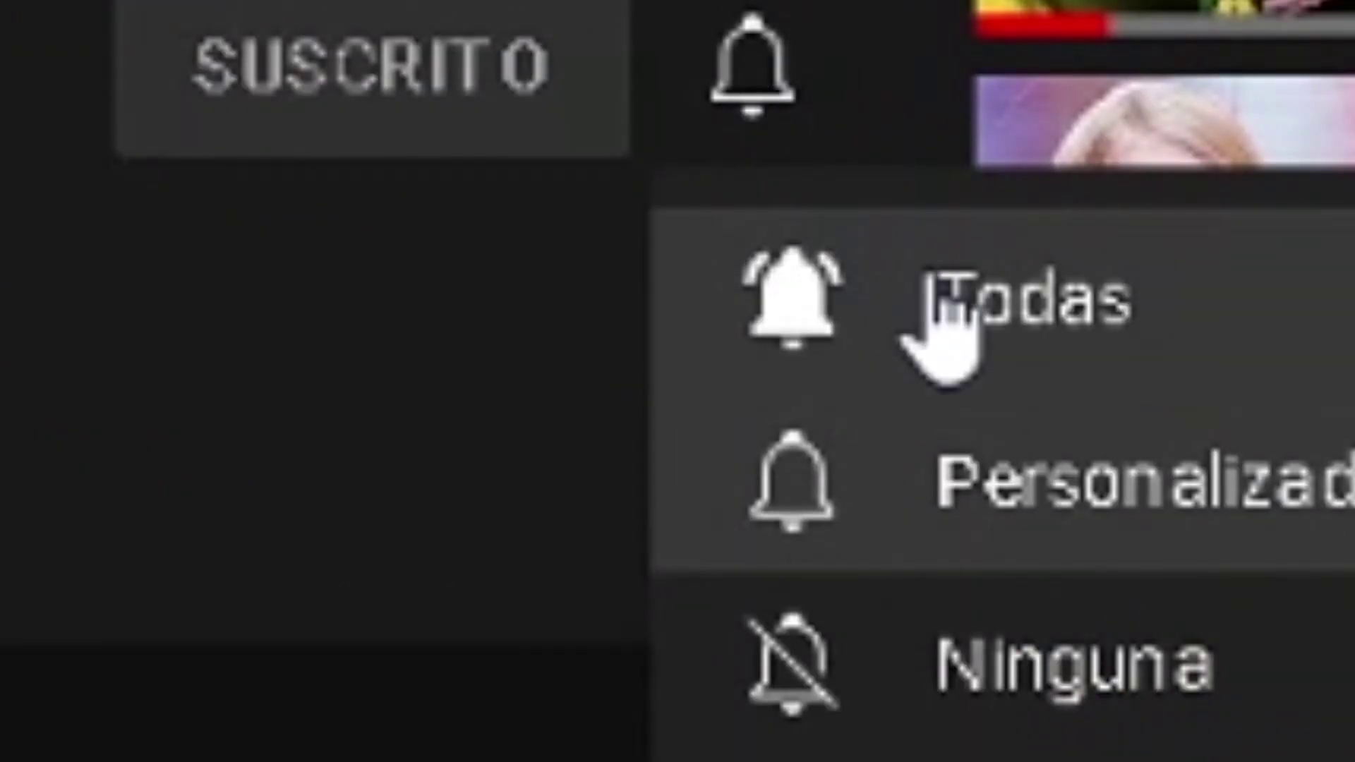
left_click(940, 278)
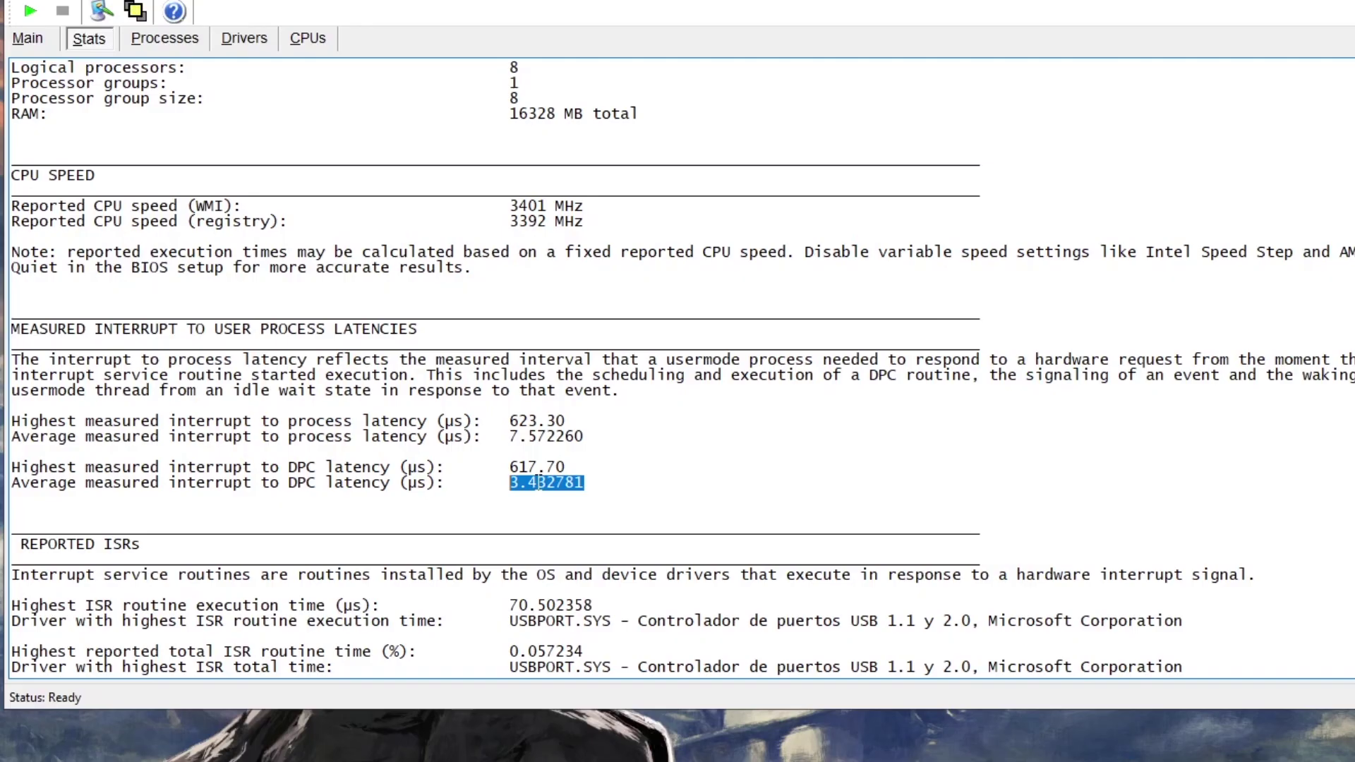